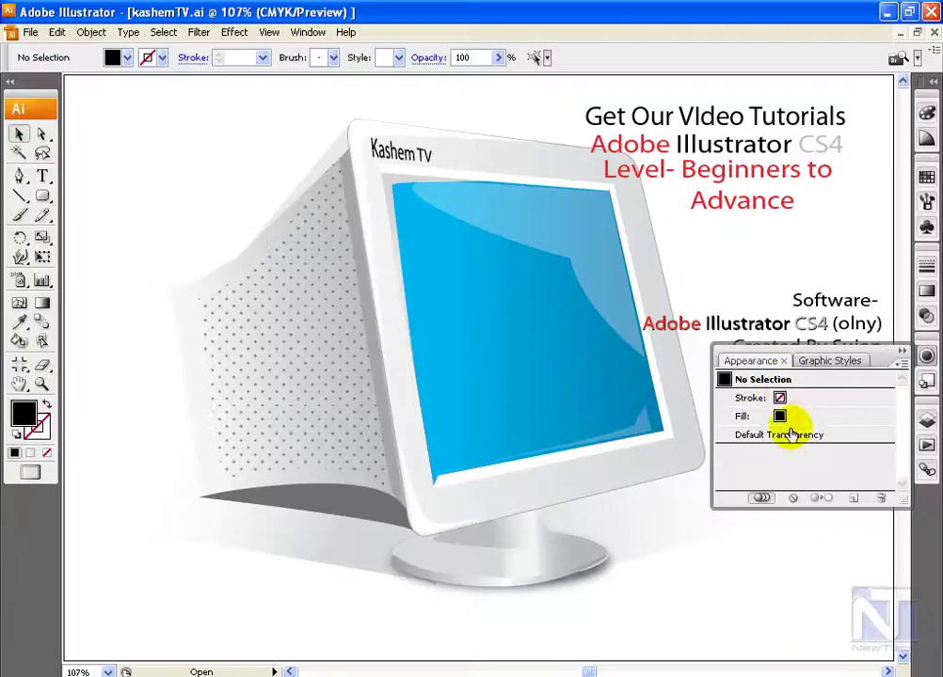
- Select the Stroke attribute in the Appearance panel and bring up the Effect menu
{"action": "left_click", "coordinate": [820, 399]}
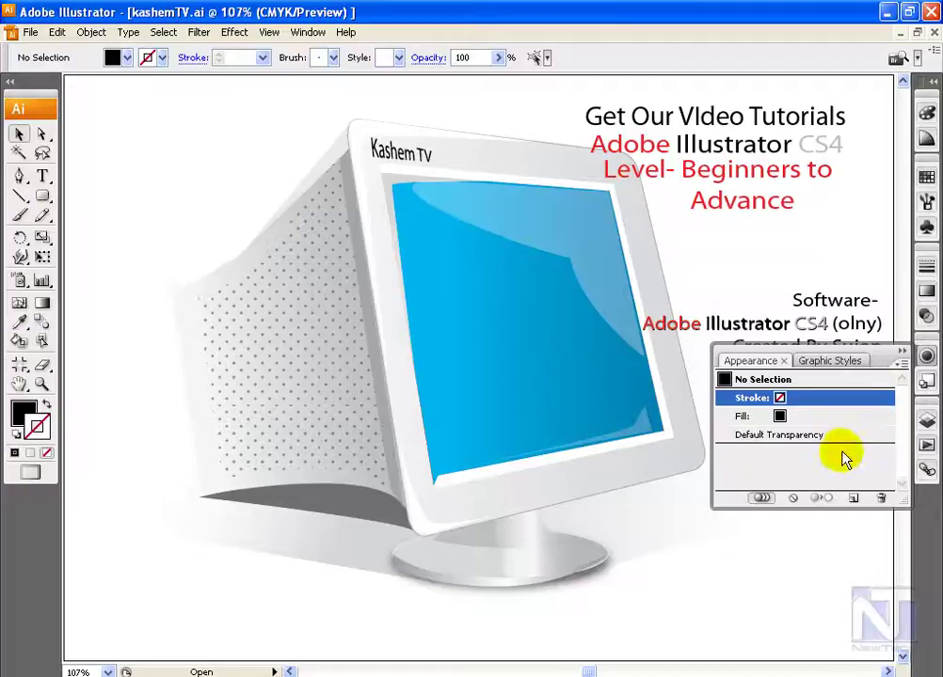
{"action": "left_click", "coordinate": [234, 32]}
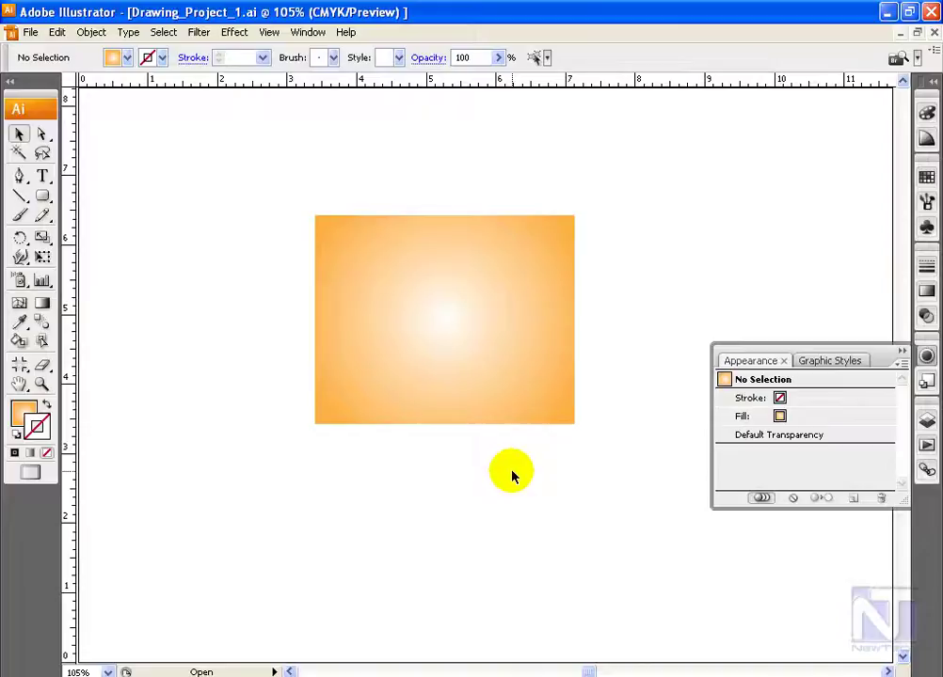
- Select the orange gradient rectangle and add a second stroke with a 10 pt weight
{"action": "left_click", "coordinate": [437, 332]}
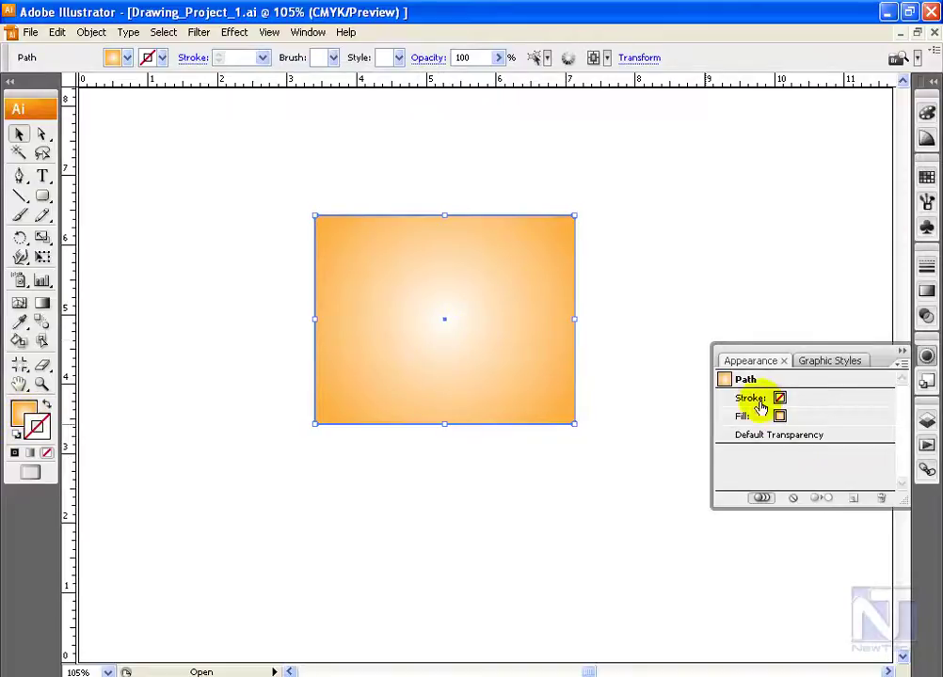
{"action": "left_click", "coordinate": [795, 400]}
{"action": "left_click", "coordinate": [794, 421]}
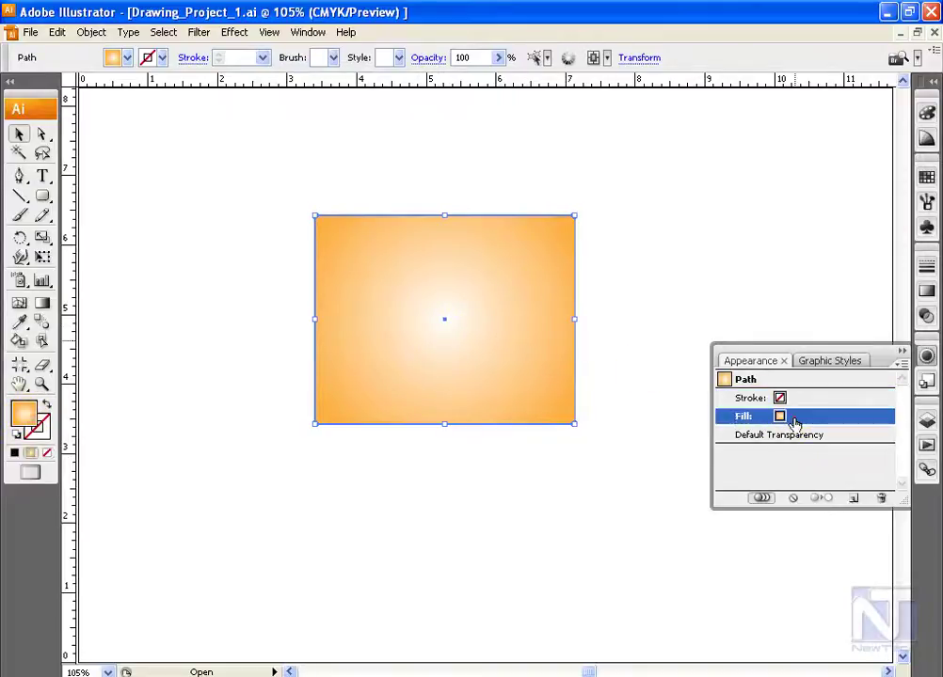
{"action": "left_click", "coordinate": [801, 400]}
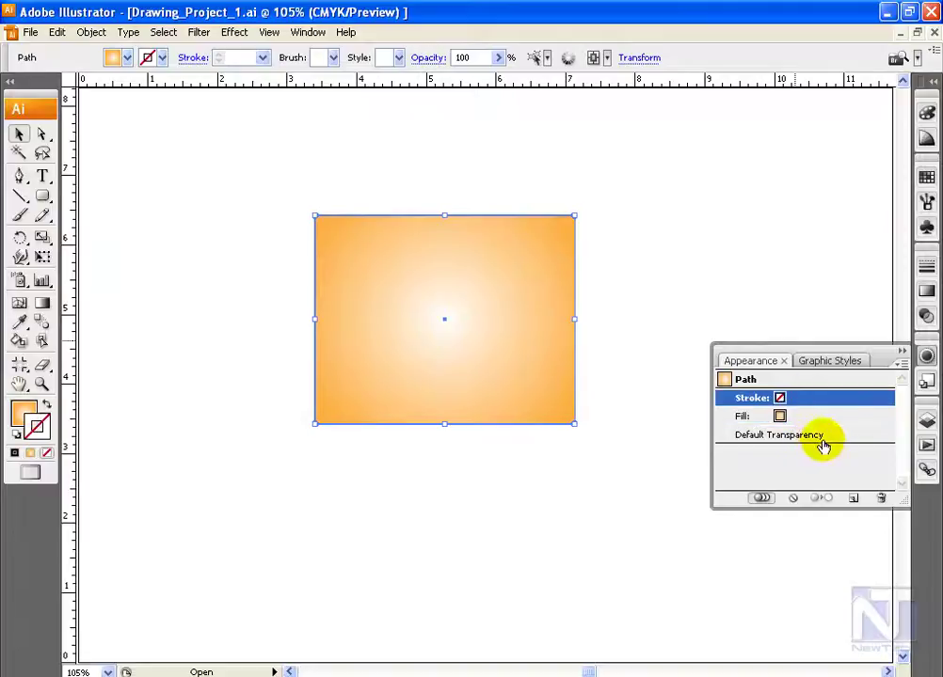
{"action": "left_click", "coordinate": [852, 498]}
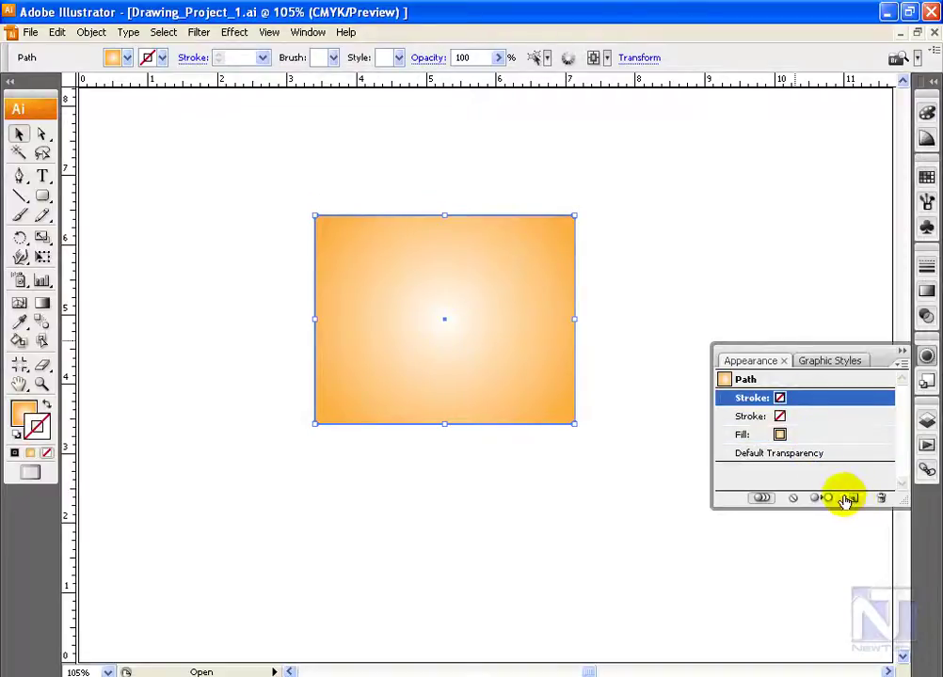
{"action": "left_click", "coordinate": [781, 419]}
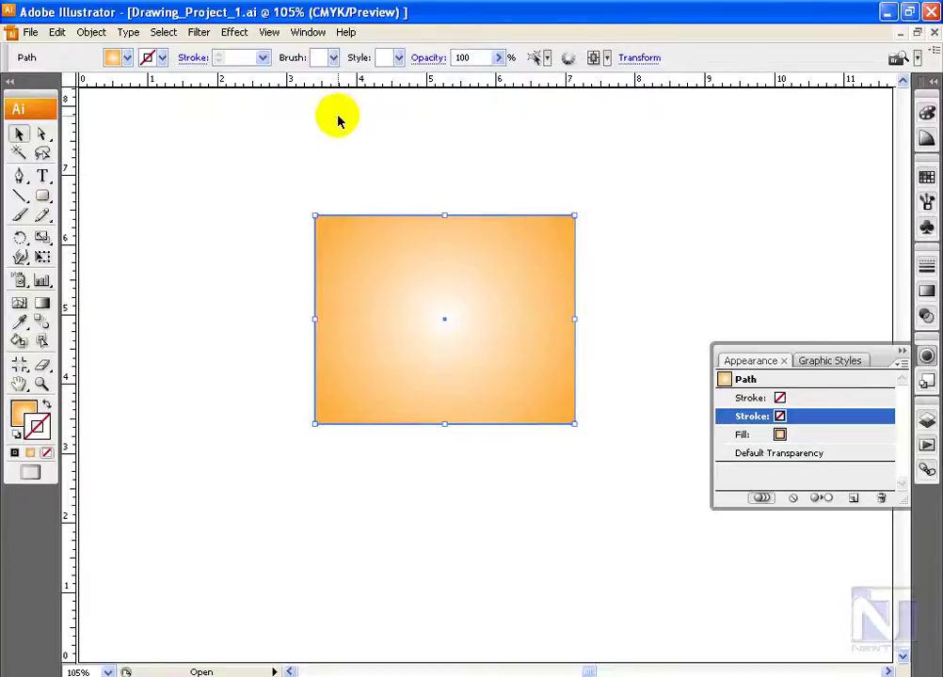
{"action": "left_click", "coordinate": [192, 57]}
{"action": "left_click", "coordinate": [139, 78]}
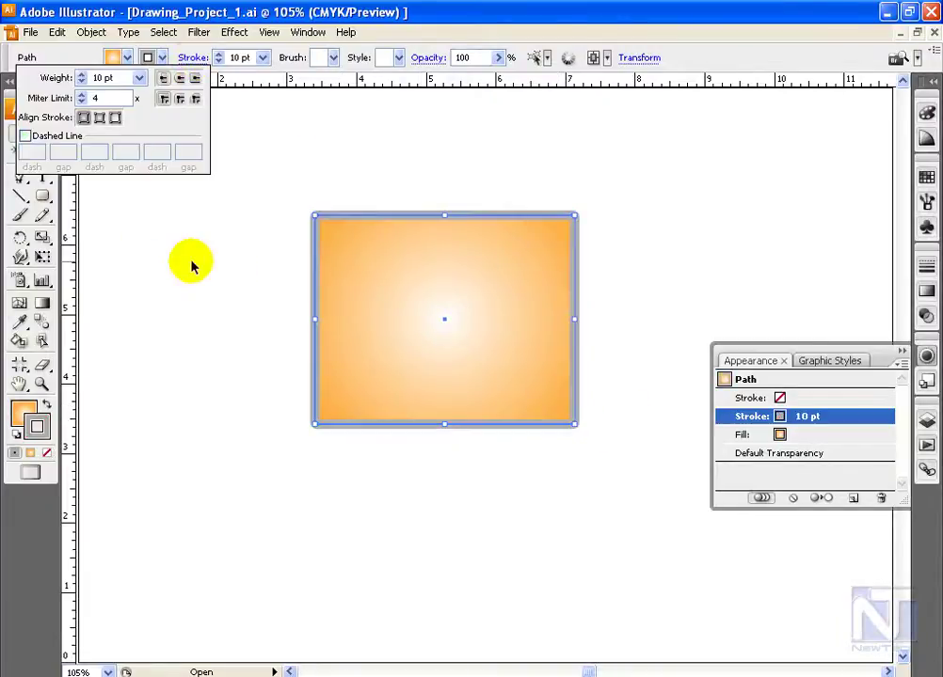
- Make the top stroke 5 pt and white, then zoom in on the rectangle's corner
{"action": "left_click", "coordinate": [779, 398]}
{"action": "left_click", "coordinate": [261, 58]}
{"action": "left_click", "coordinate": [240, 161]}
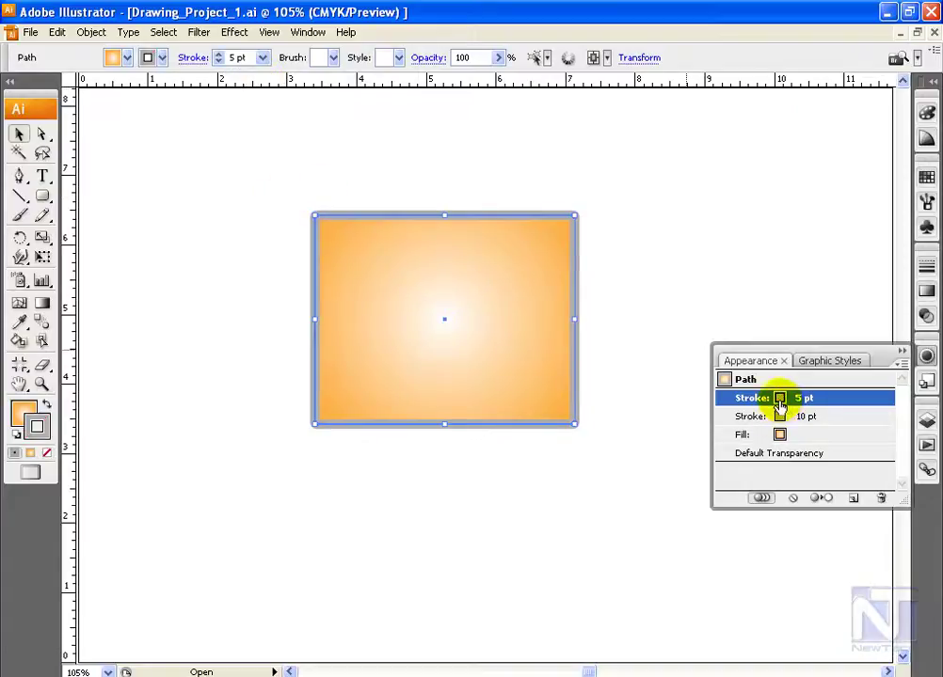
{"action": "left_click", "coordinate": [38, 424]}
{"action": "double_click", "coordinate": [38, 423]}
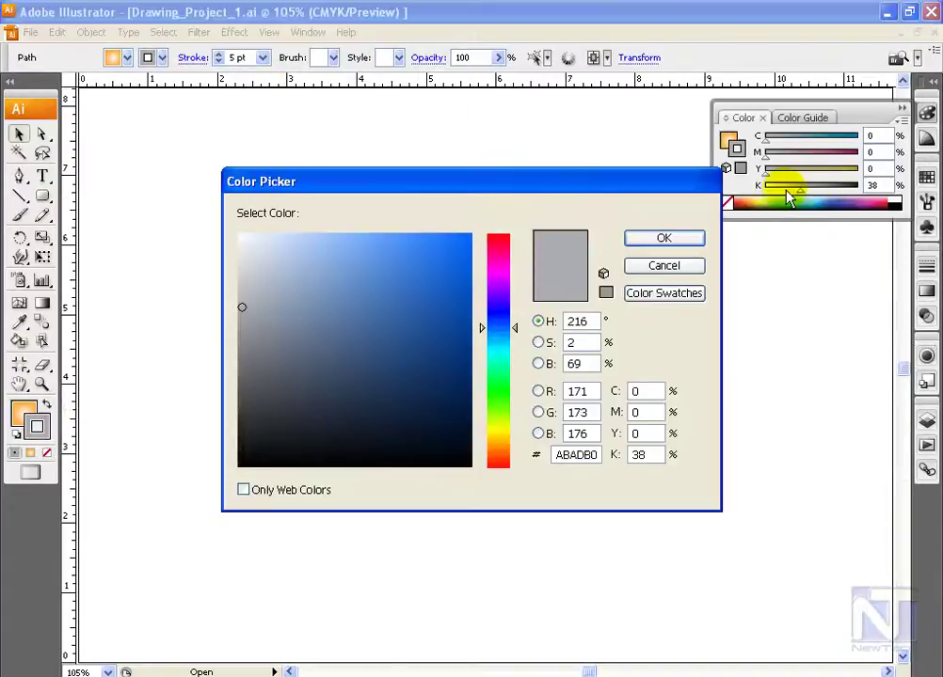
{"action": "left_click", "coordinate": [240, 234]}
{"action": "left_click", "coordinate": [664, 238]}
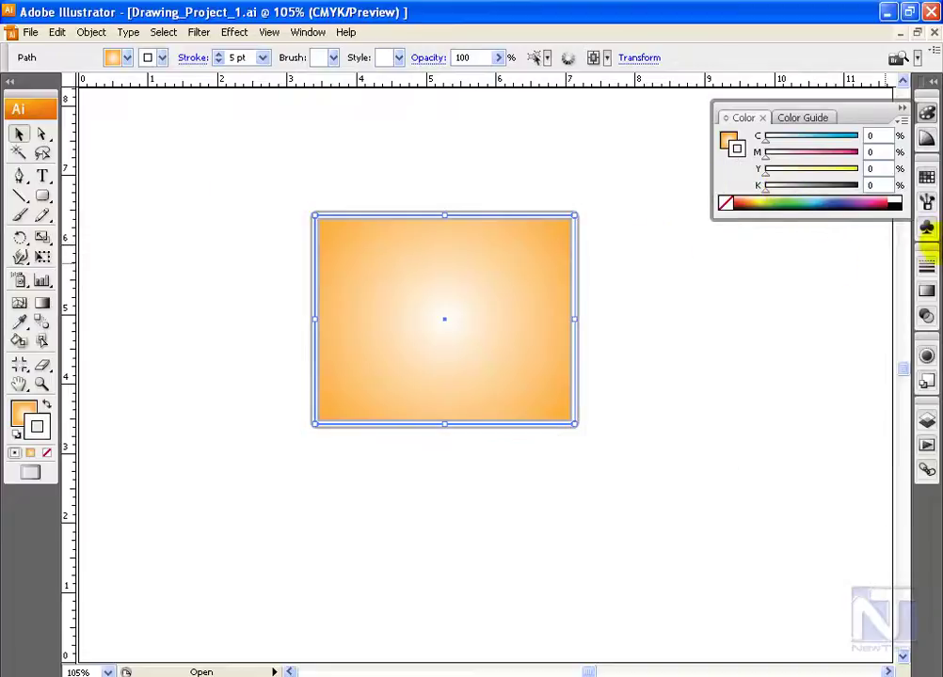
{"action": "key", "text": "shift+F6"}
{"action": "left_click_drag", "start_coordinate": [522, 188], "coordinate": [620, 264]}
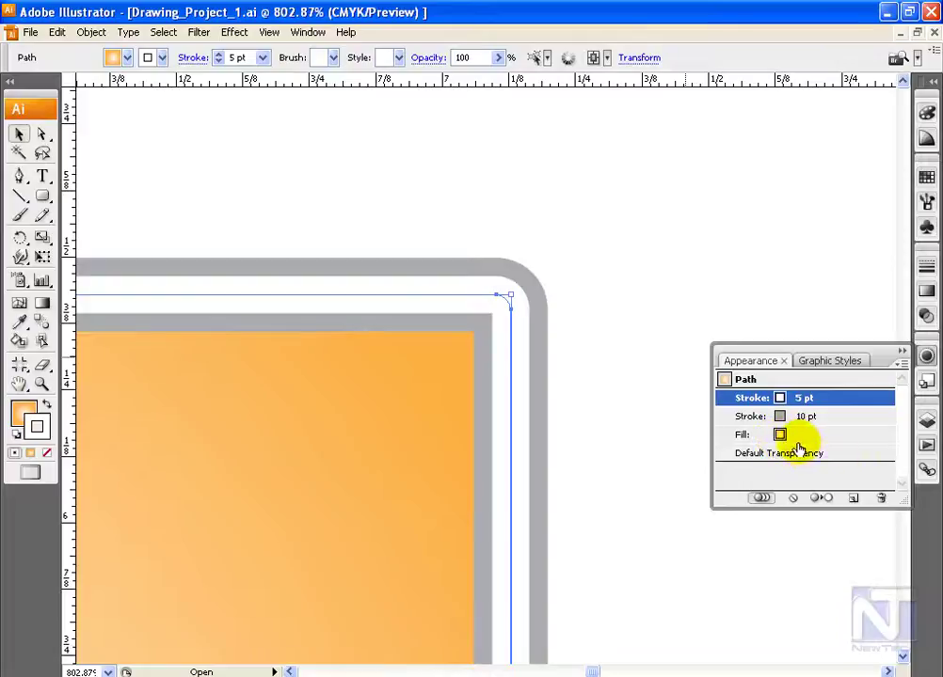
- Lower the rectangle's orange fill opacity to 11%
{"action": "left_click", "coordinate": [799, 435]}
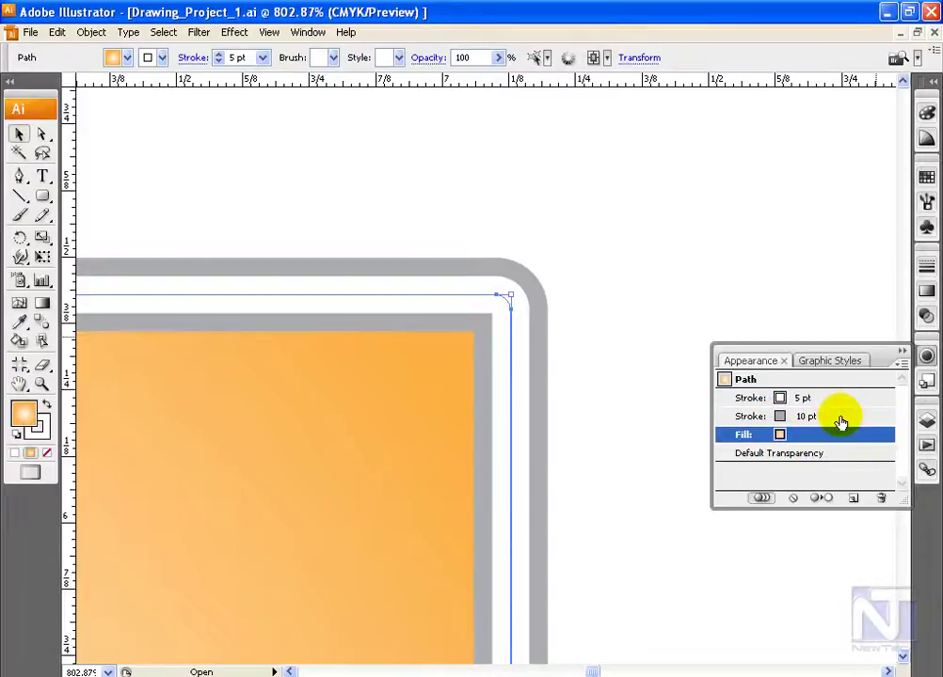
{"action": "left_click", "coordinate": [927, 315]}
{"action": "left_click", "coordinate": [885, 293]}
{"action": "left_click_drag", "start_coordinate": [865, 320], "coordinate": [802, 312]}
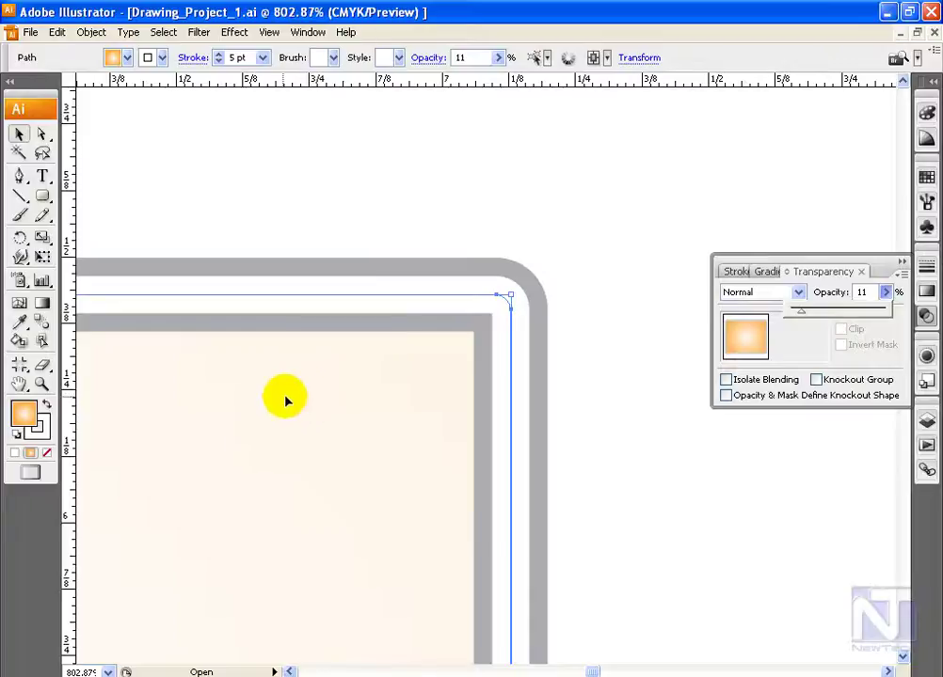
{"action": "left_click", "coordinate": [786, 271]}
{"action": "left_click", "coordinate": [927, 355]}
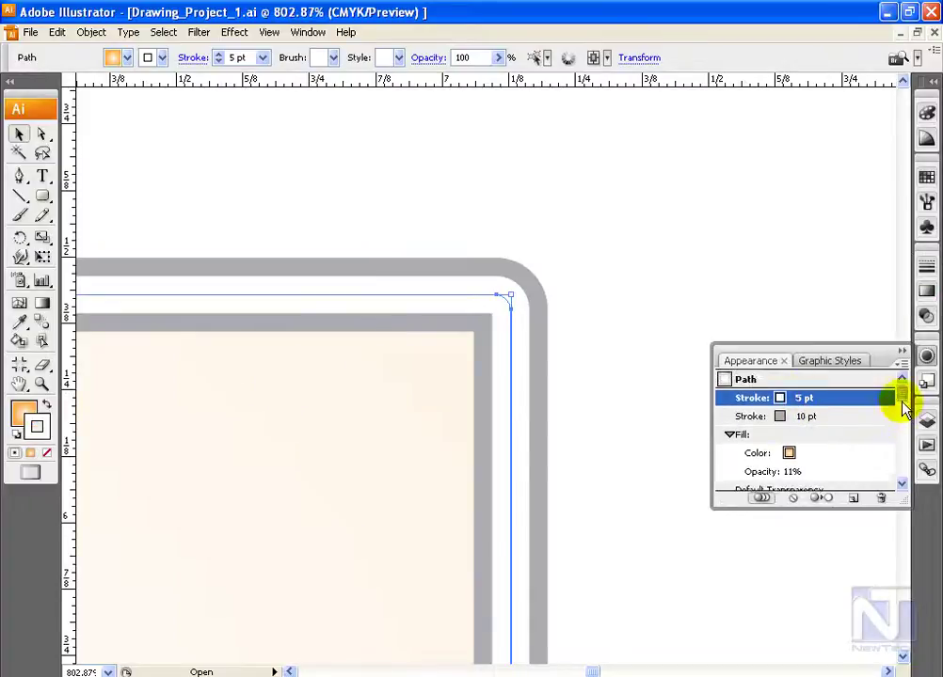
- Set the white 5 pt stroke's opacity to 43% and zoom out to fit the rectangle
{"action": "left_click", "coordinate": [926, 315]}
{"action": "left_click_drag", "start_coordinate": [884, 292], "coordinate": [831, 319]}
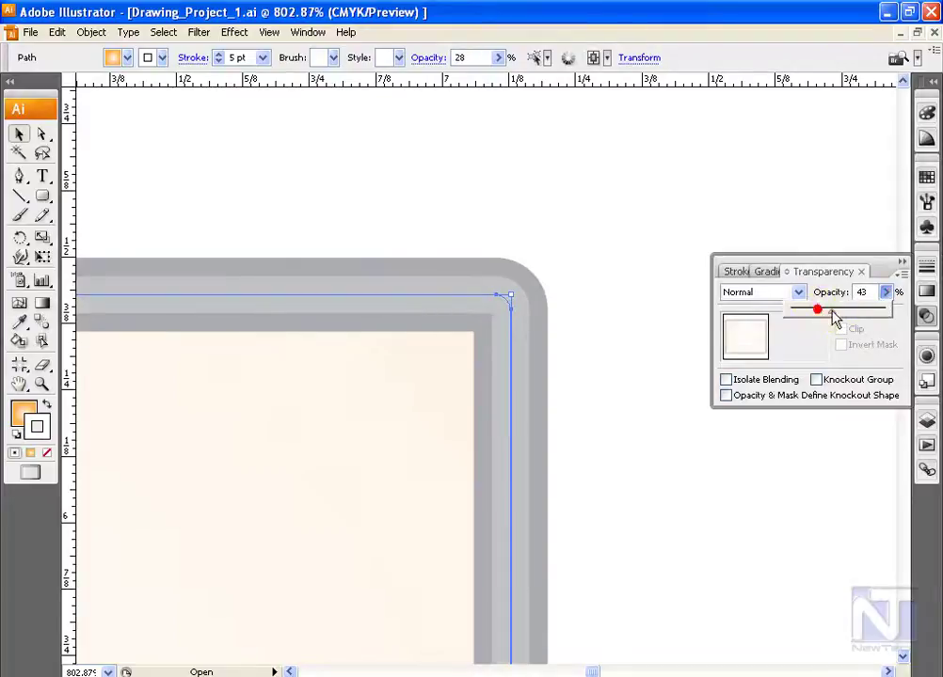
{"action": "key", "text": "m"}
{"action": "left_click", "coordinate": [19, 134]}
{"action": "key", "text": "ctrl+minus"}
{"action": "key", "text": "ctrl+minus"}
{"action": "key", "text": "ctrl+minus"}
{"action": "key", "text": "ctrl+minus"}
{"action": "key", "text": "ctrl+0"}
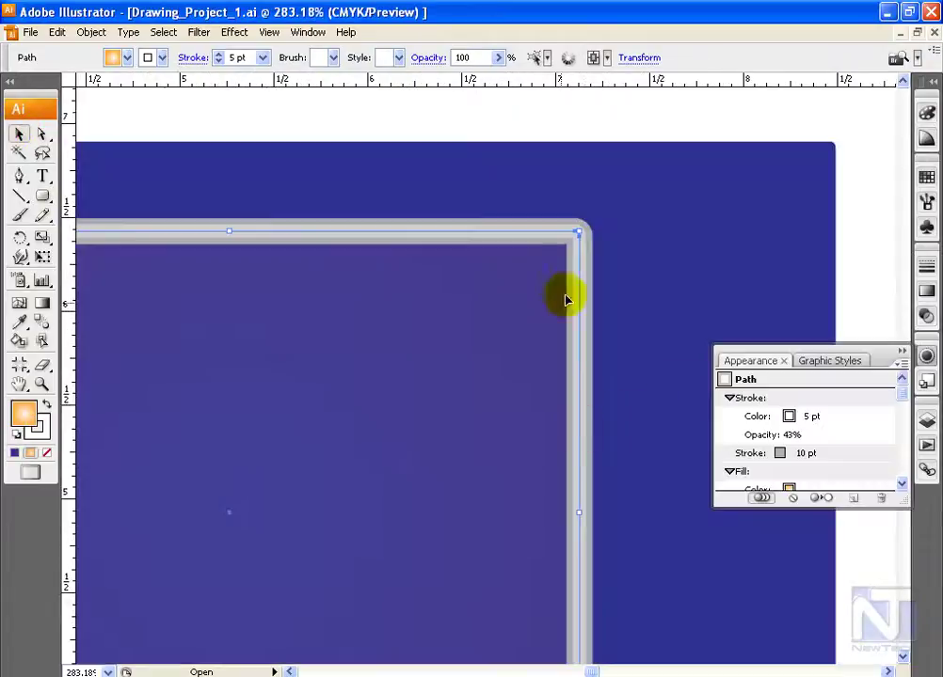
- Raise the orange fill's opacity from 11% to 71%
{"action": "scroll", "coordinate": [911, 405], "scroll_direction": "down", "scroll_amount": 2}
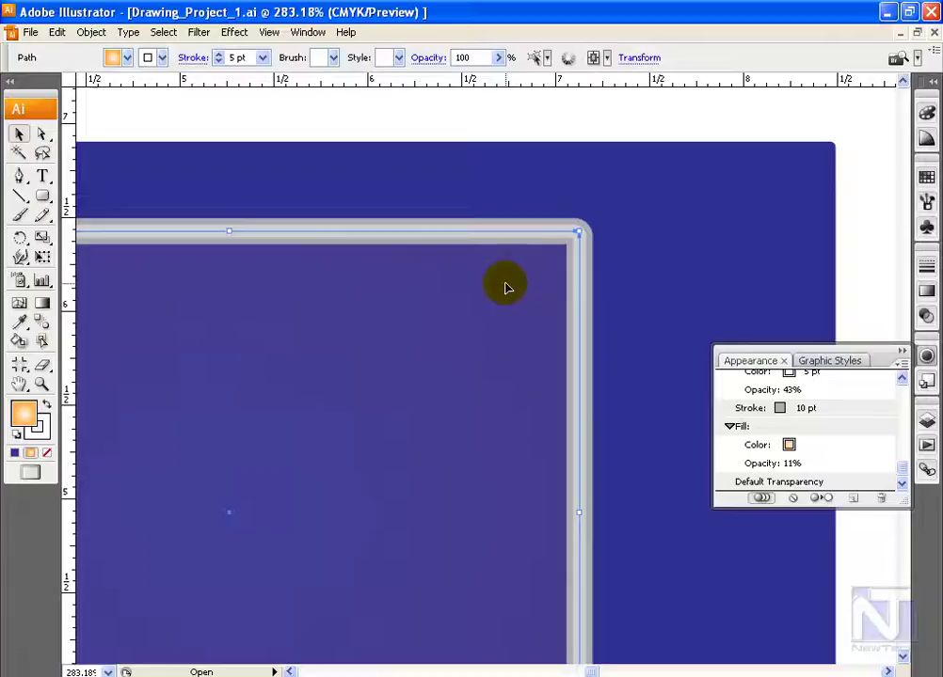
{"action": "left_click", "coordinate": [815, 465]}
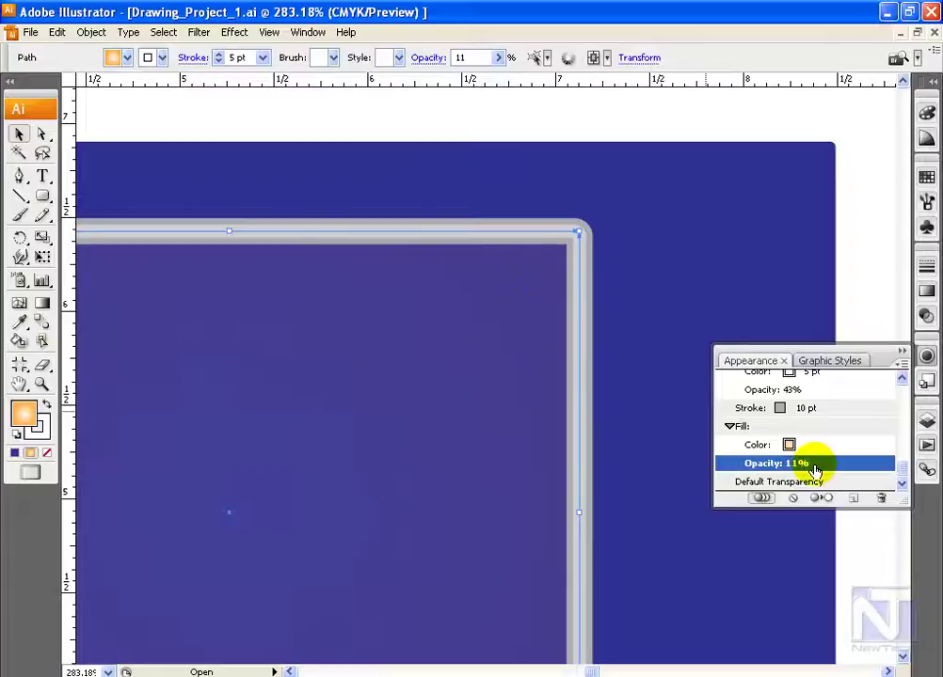
{"action": "left_click", "coordinate": [804, 465]}
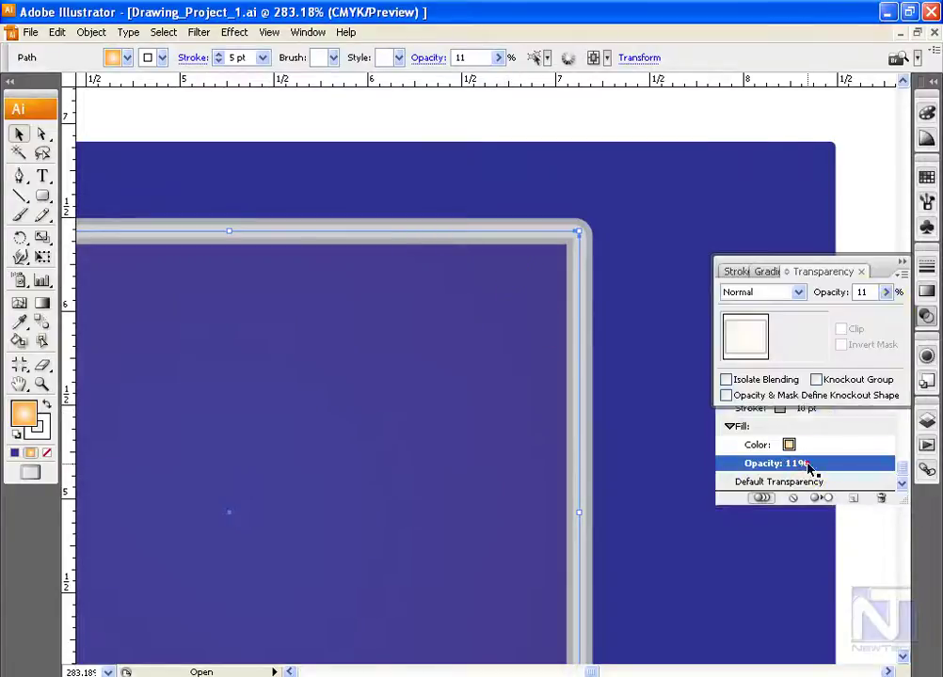
{"action": "left_click", "coordinate": [886, 292]}
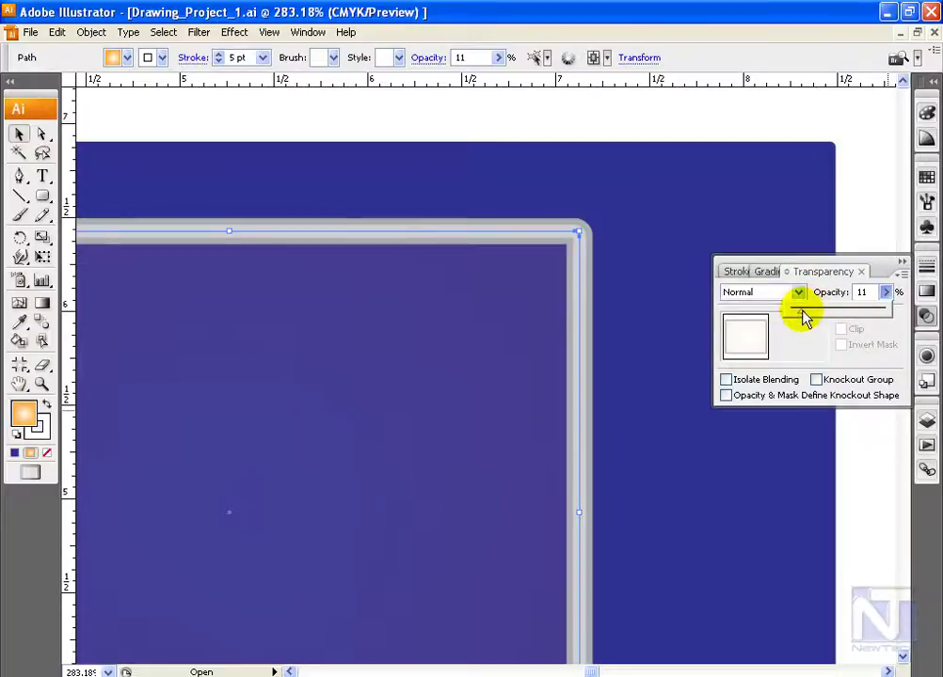
{"action": "left_click_drag", "start_coordinate": [802, 318], "coordinate": [858, 317]}
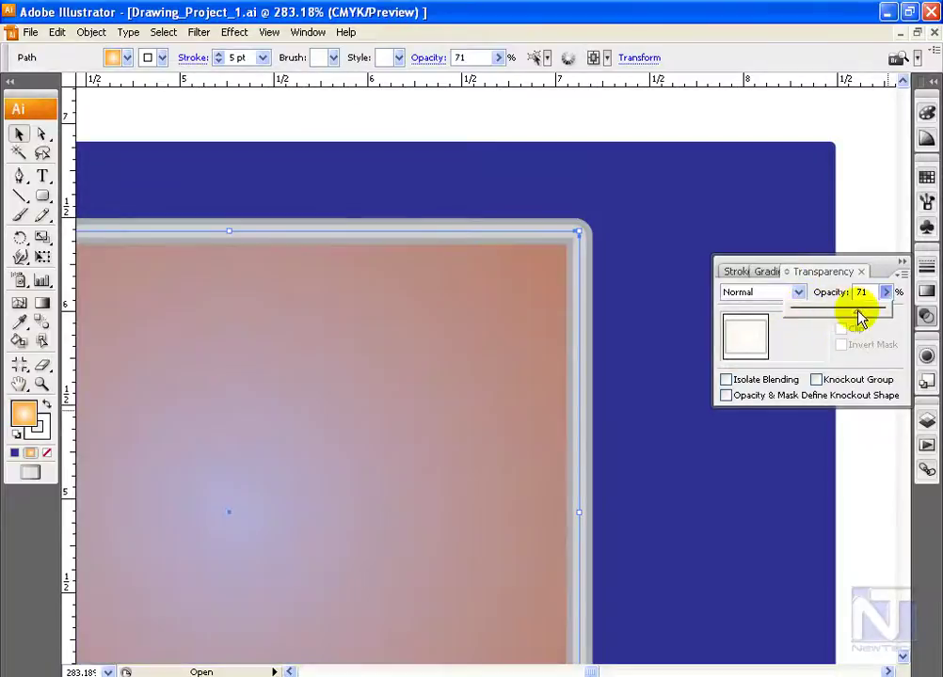
- Raise the white 5 pt stroke's opacity to 92%
{"action": "left_click", "coordinate": [794, 399]}
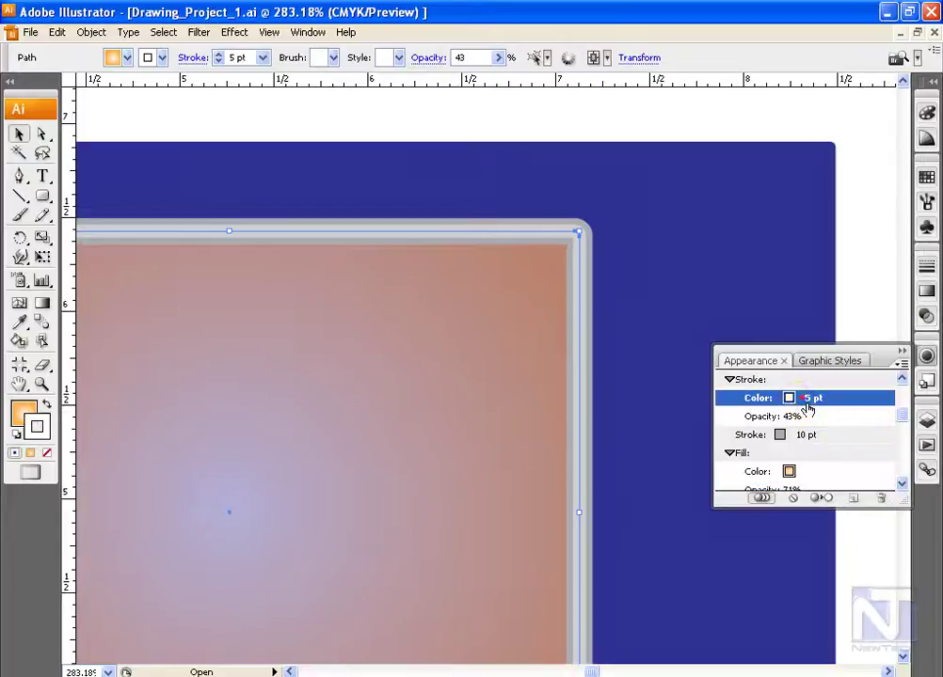
{"action": "left_click", "coordinate": [884, 292]}
{"action": "left_click_drag", "start_coordinate": [836, 315], "coordinate": [845, 318]}
{"action": "left_click", "coordinate": [658, 193]}
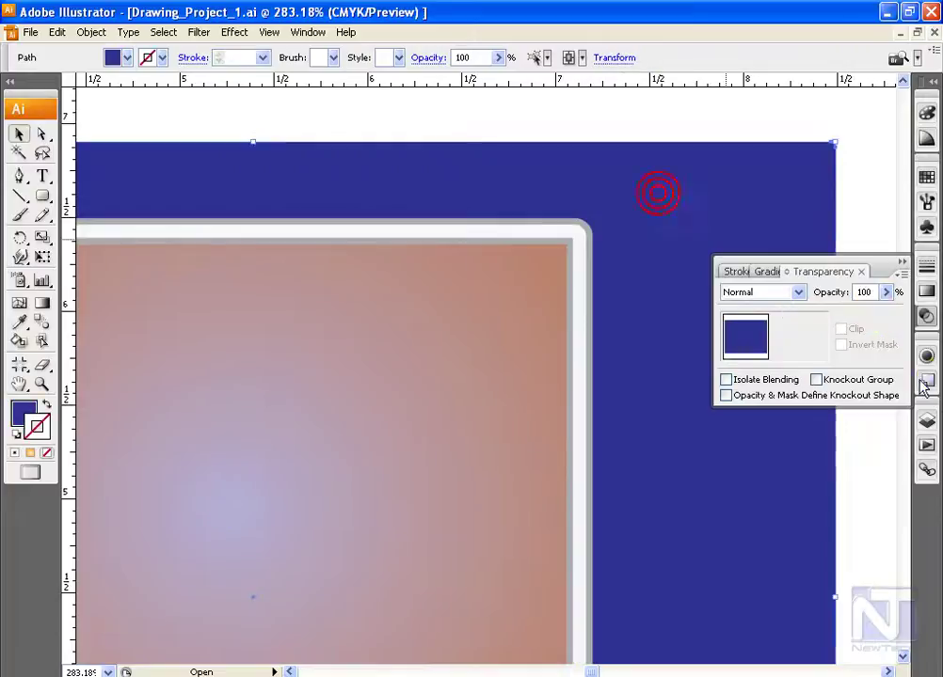
{"action": "left_click", "coordinate": [927, 355]}
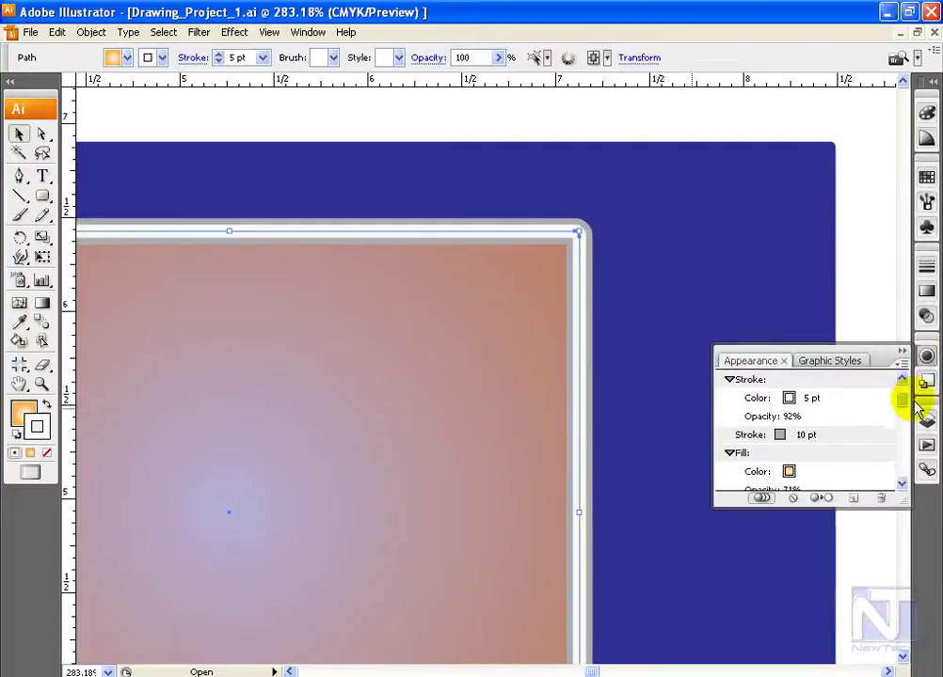
{"action": "left_click_drag", "start_coordinate": [903, 402], "coordinate": [900, 427]}
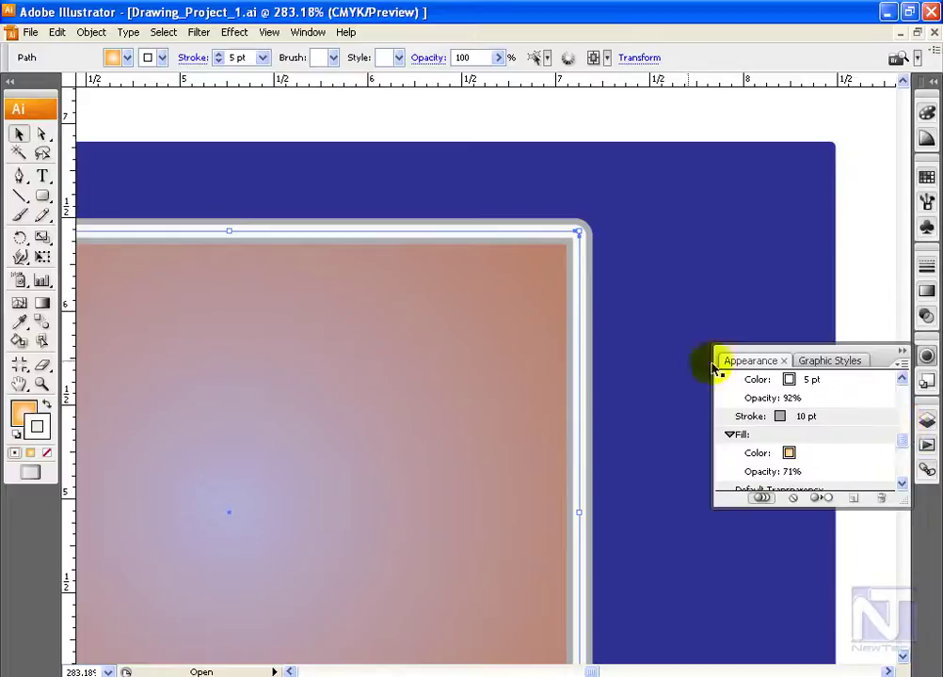
- Make the white 5 pt stroke dashed and add a Stylize Drop Shadow to the rectangle
{"action": "left_click", "coordinate": [926, 266]}
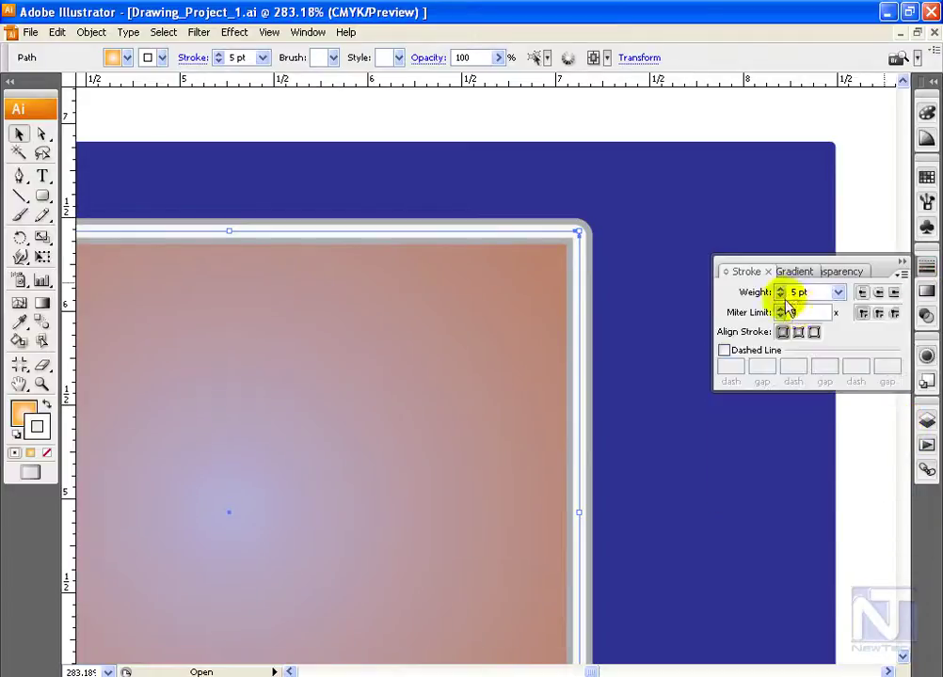
{"action": "left_click", "coordinate": [723, 350]}
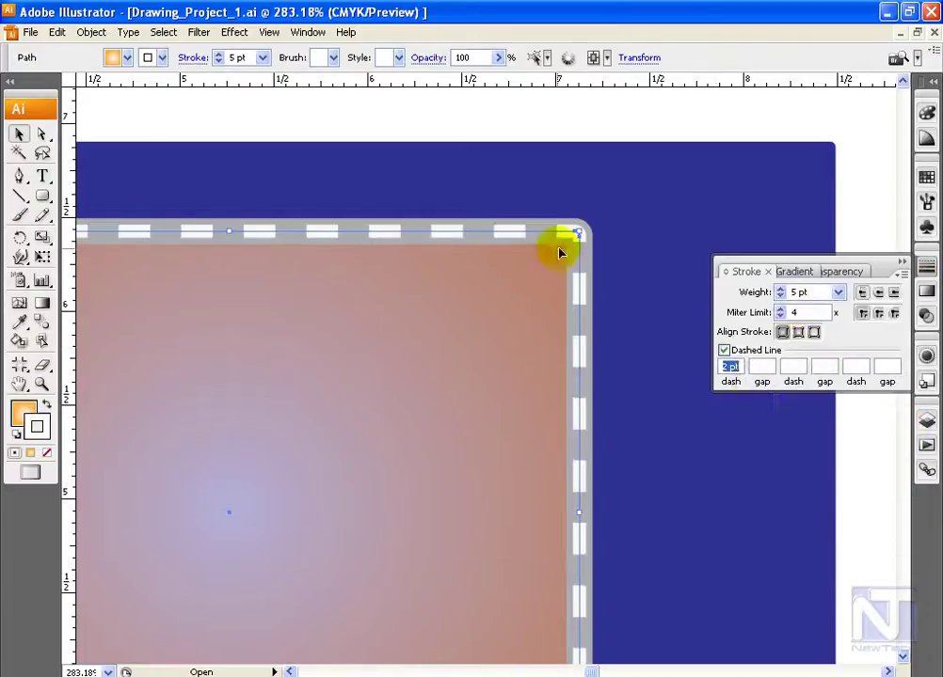
{"action": "left_click", "coordinate": [234, 32]}
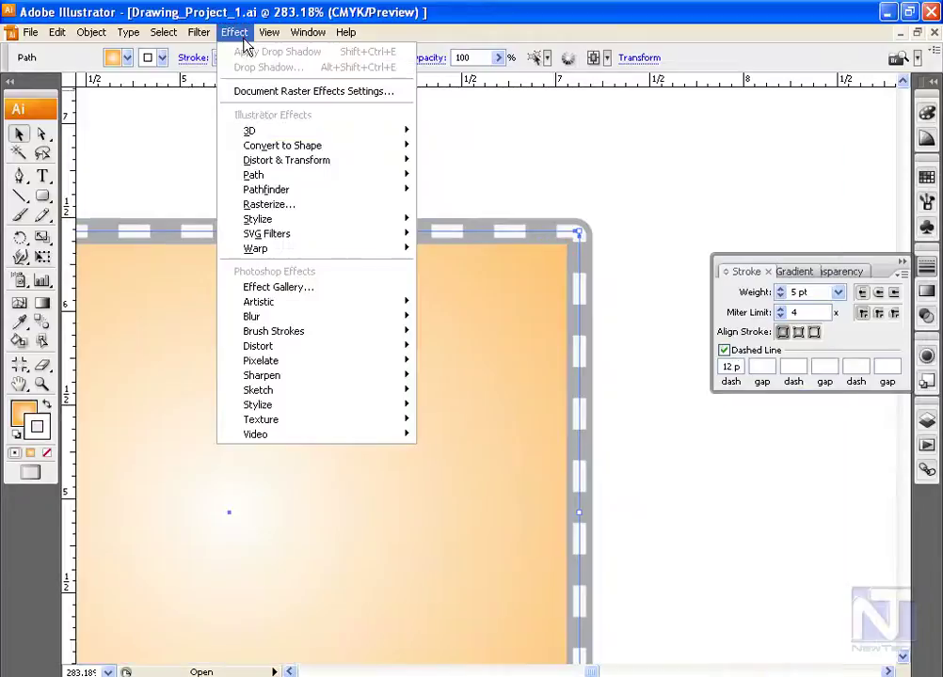
{"action": "mouse_move", "coordinate": [257, 218]}
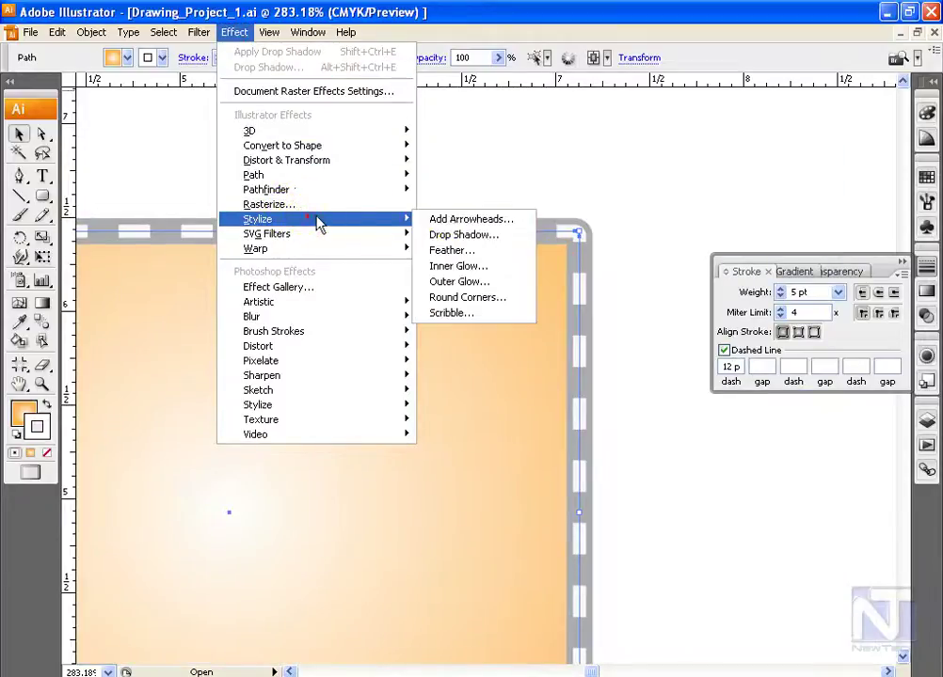
{"action": "left_click", "coordinate": [442, 176]}
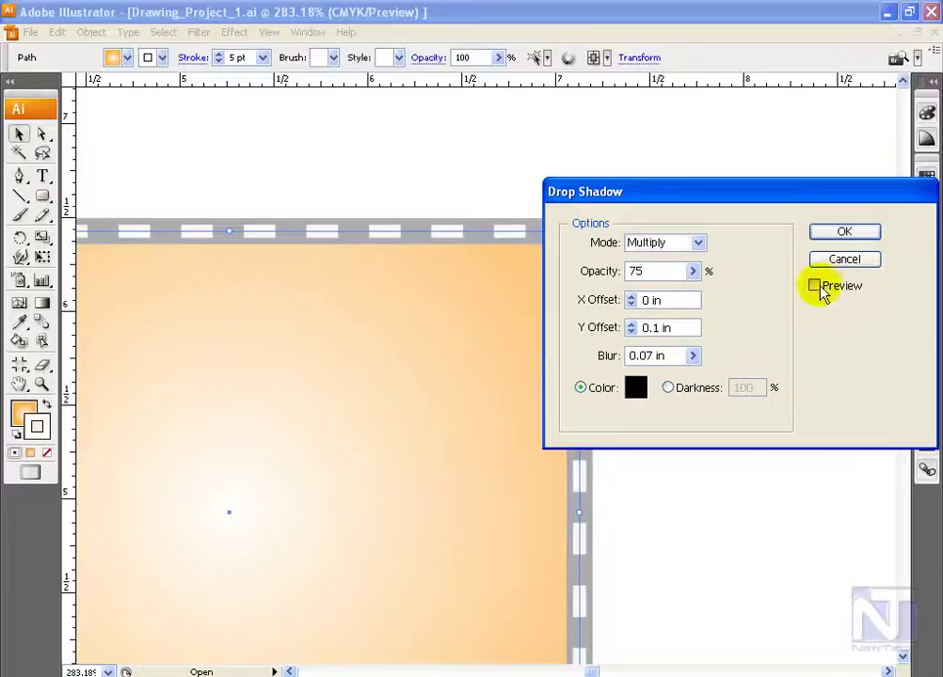
{"action": "left_click", "coordinate": [814, 285]}
{"action": "left_click", "coordinate": [843, 231]}
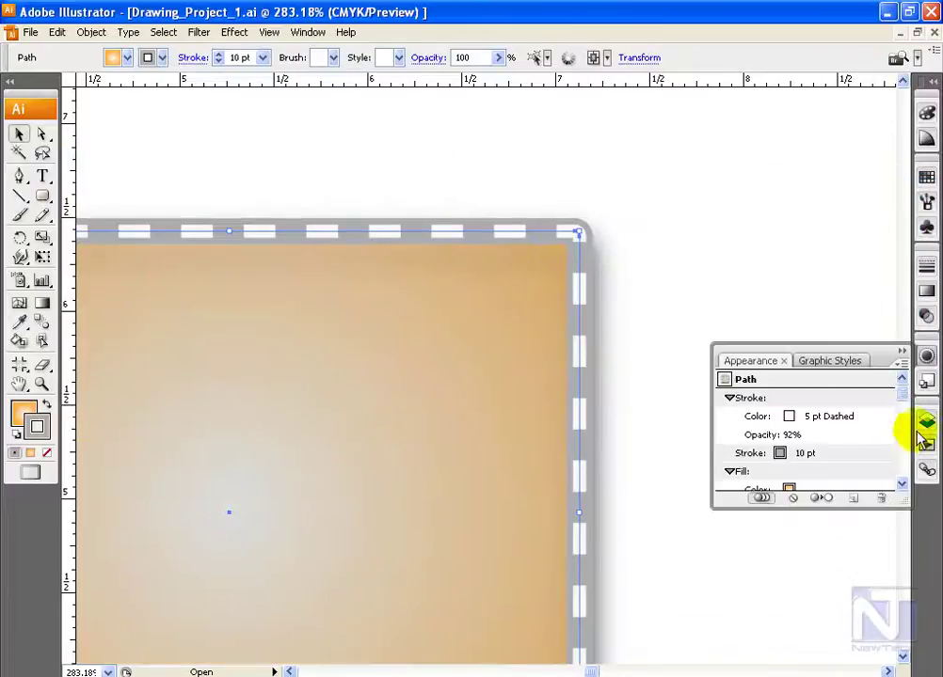
{"action": "scroll", "coordinate": [905, 470], "scroll_direction": "down", "scroll_amount": 3}
{"action": "left_click", "coordinate": [757, 464]}
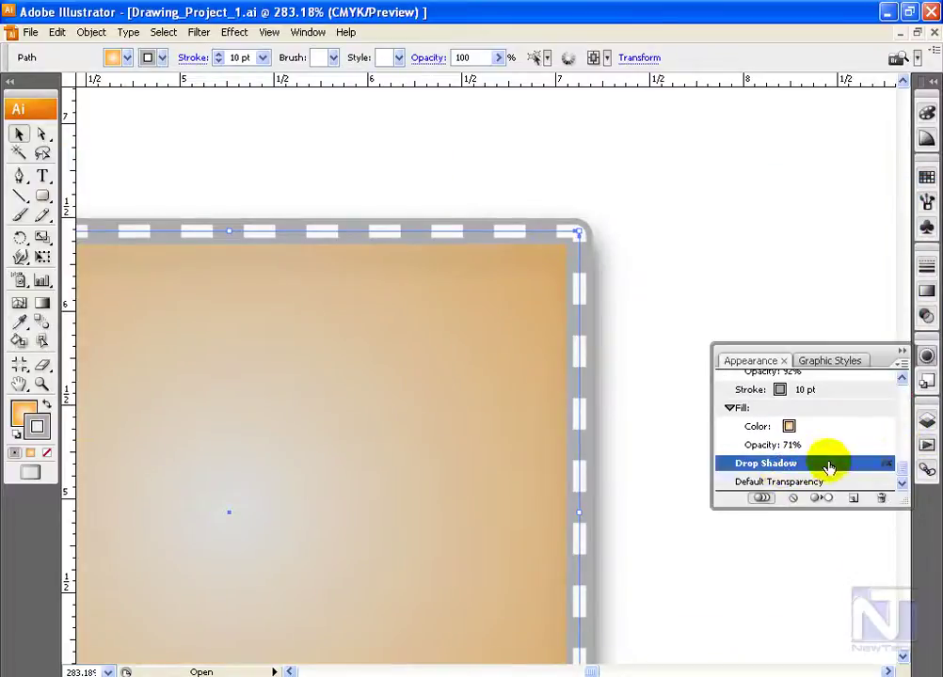
{"action": "left_click", "coordinate": [235, 33]}
{"action": "mouse_move", "coordinate": [257, 219]}
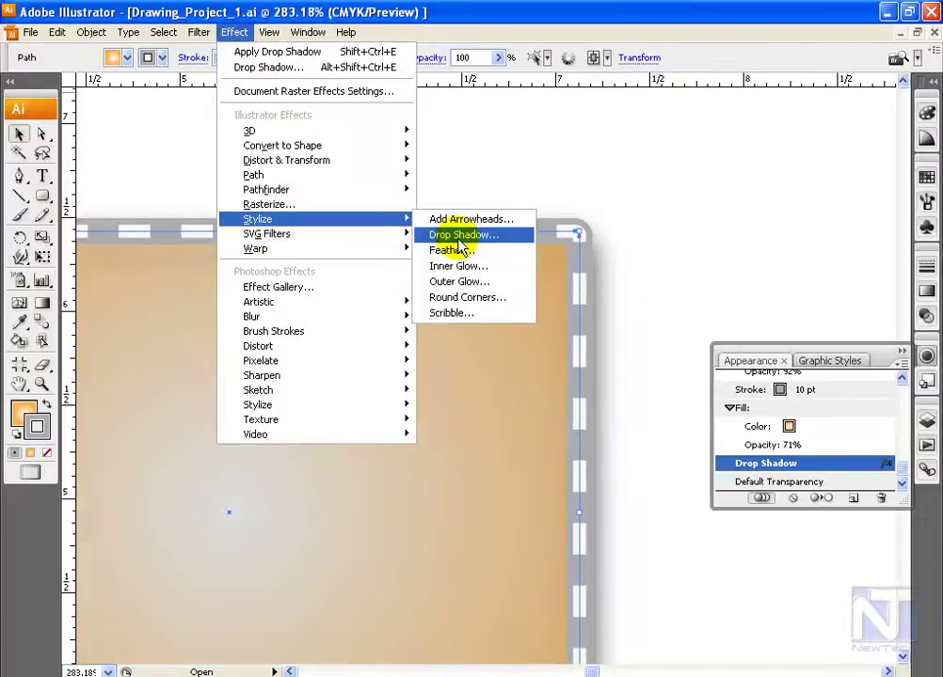
- Edit the rectangle's drop shadow, lowering its opacity to 27%
{"action": "left_click", "coordinate": [822, 463]}
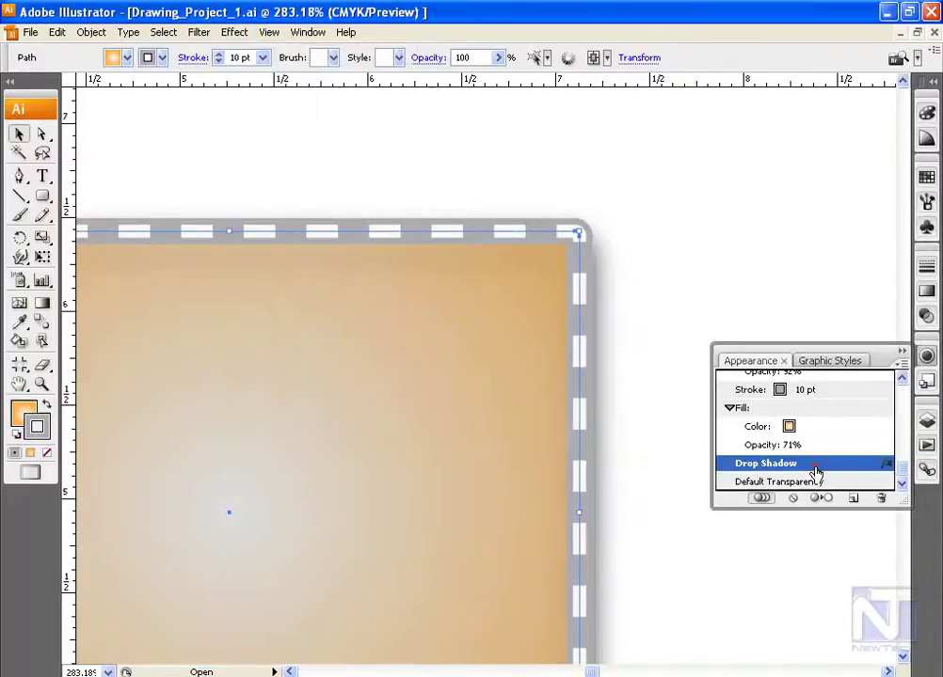
{"action": "double_click", "coordinate": [883, 467]}
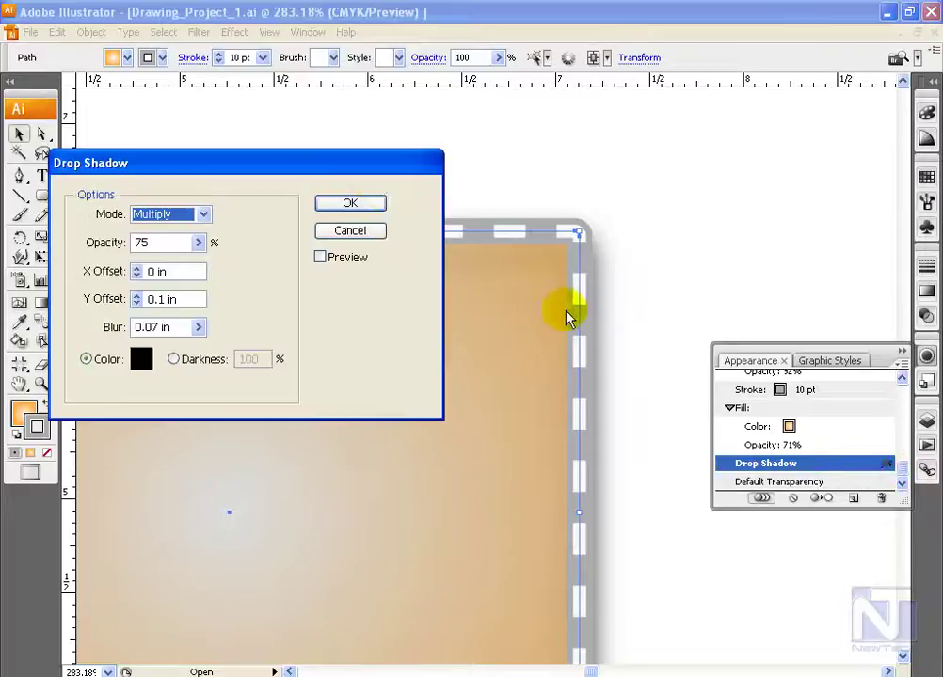
{"action": "mouse_move", "coordinate": [408, 167]}
{"action": "left_mouse_down"}
{"action": "mouse_move", "coordinate": [588, 169]}
{"action": "mouse_move", "coordinate": [817, 56]}
{"action": "left_mouse_up"}
{"action": "left_click", "coordinate": [531, 255]}
{"action": "left_click_drag", "start_coordinate": [638, 125], "coordinate": [571, 156]}
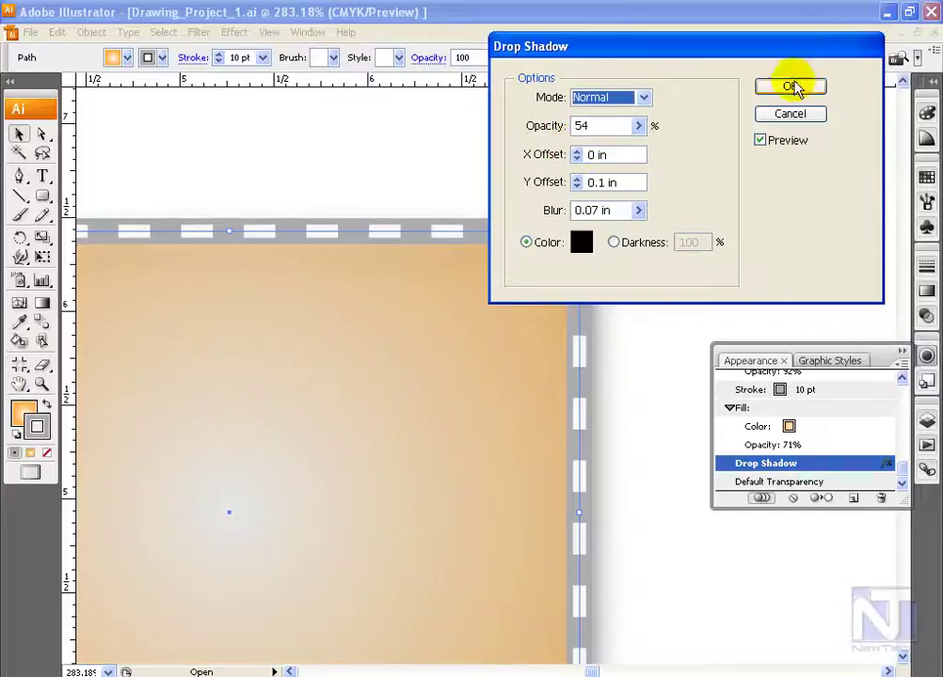
{"action": "left_click", "coordinate": [789, 86]}
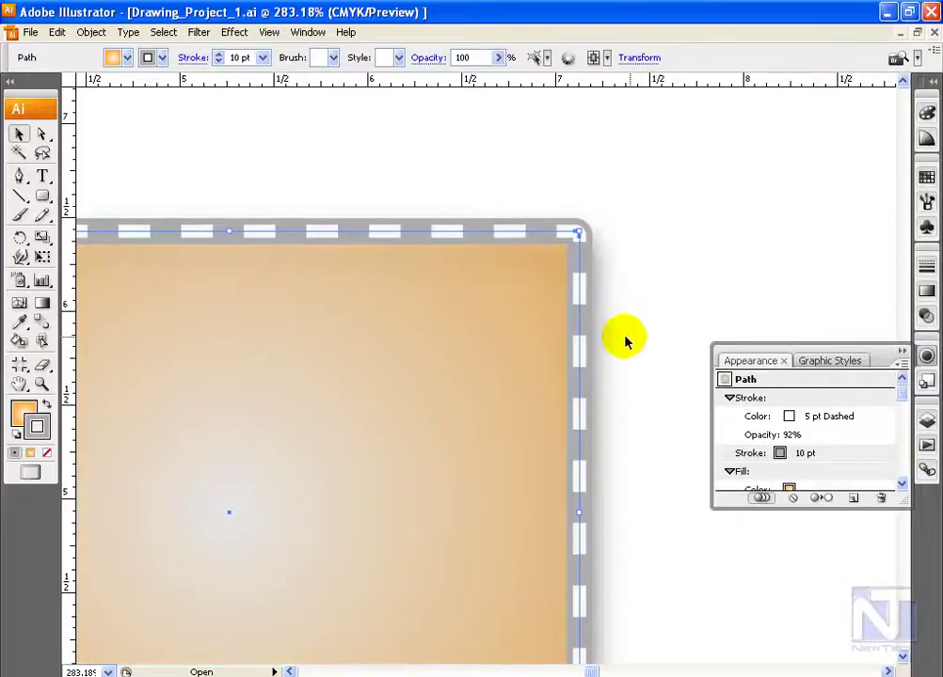
- Drag the Drop Shadow entry to the Appearance panel's trash to delete it
{"action": "scroll", "coordinate": [772, 442], "scroll_direction": "down", "scroll_amount": 3}
{"action": "left_click", "coordinate": [768, 463]}
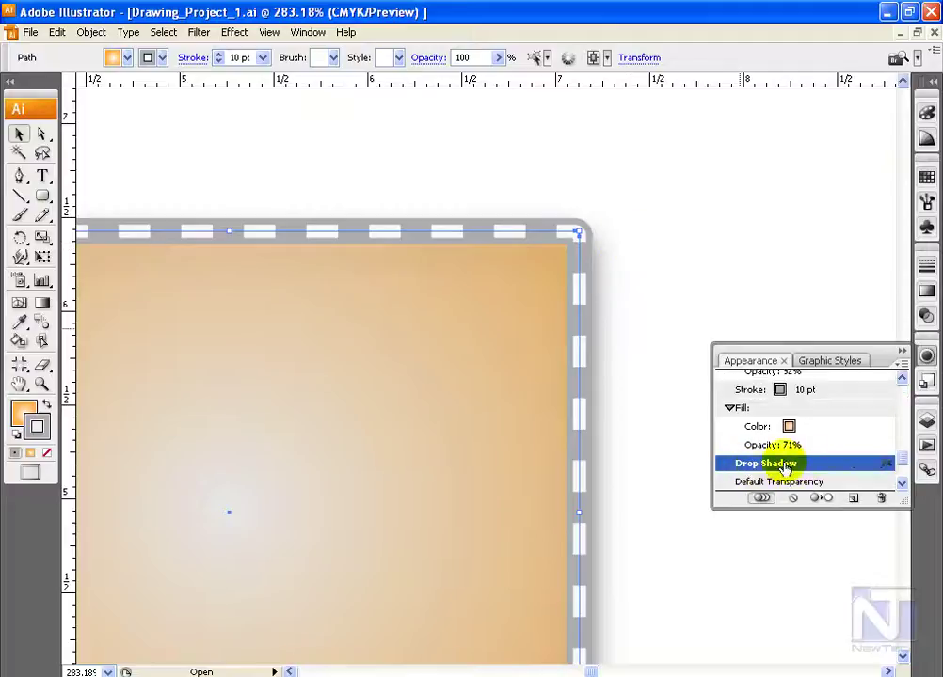
{"action": "left_click_drag", "start_coordinate": [740, 466], "coordinate": [881, 499]}
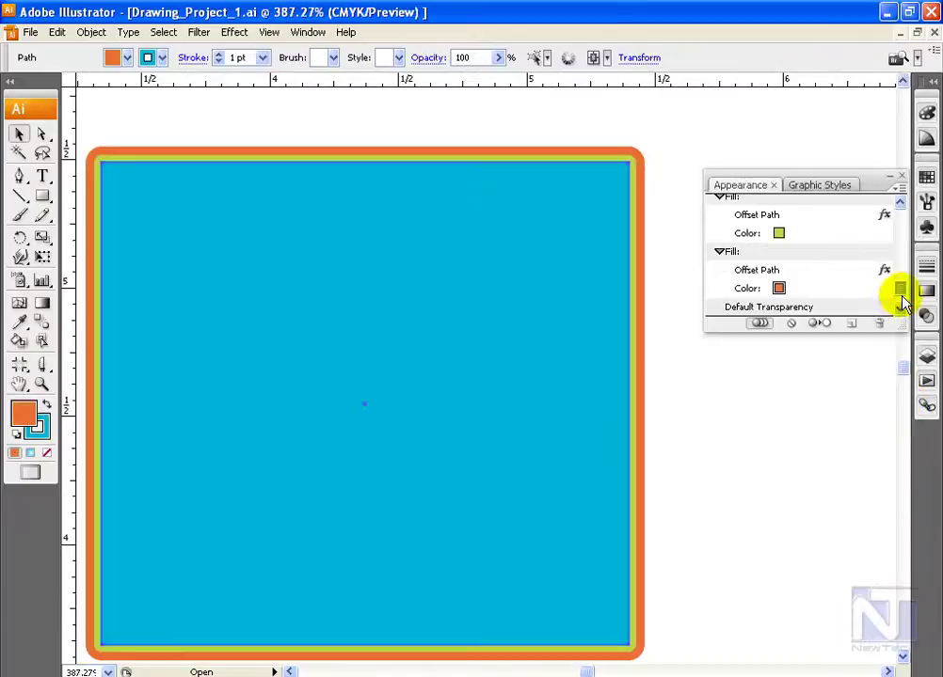
{"action": "left_click", "coordinate": [769, 271]}
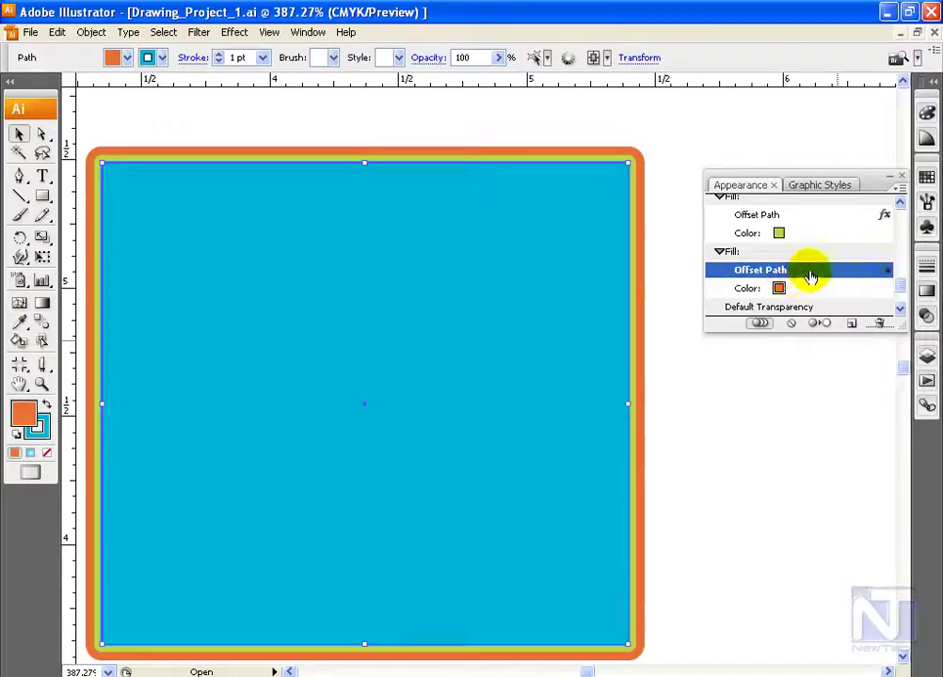
- Duplicate the blue square's 1 pt stroke and select the upper stroke
{"action": "left_click", "coordinate": [818, 326]}
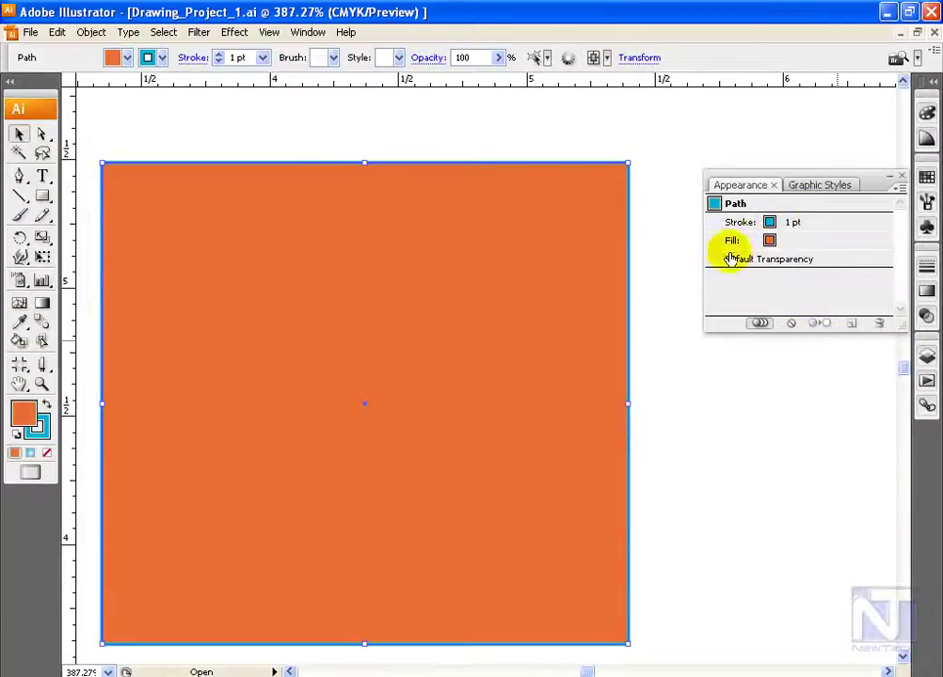
{"action": "left_click", "coordinate": [793, 324]}
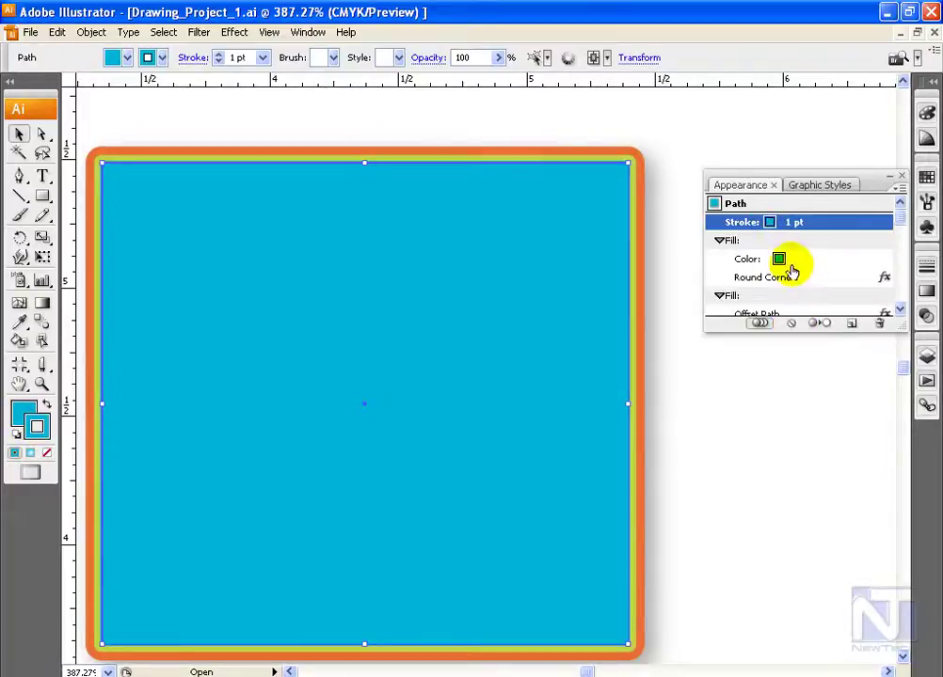
{"action": "mouse_move", "coordinate": [800, 222]}
{"action": "left_mouse_down"}
{"action": "mouse_move", "coordinate": [863, 316]}
{"action": "mouse_move", "coordinate": [853, 324]}
{"action": "left_mouse_up"}
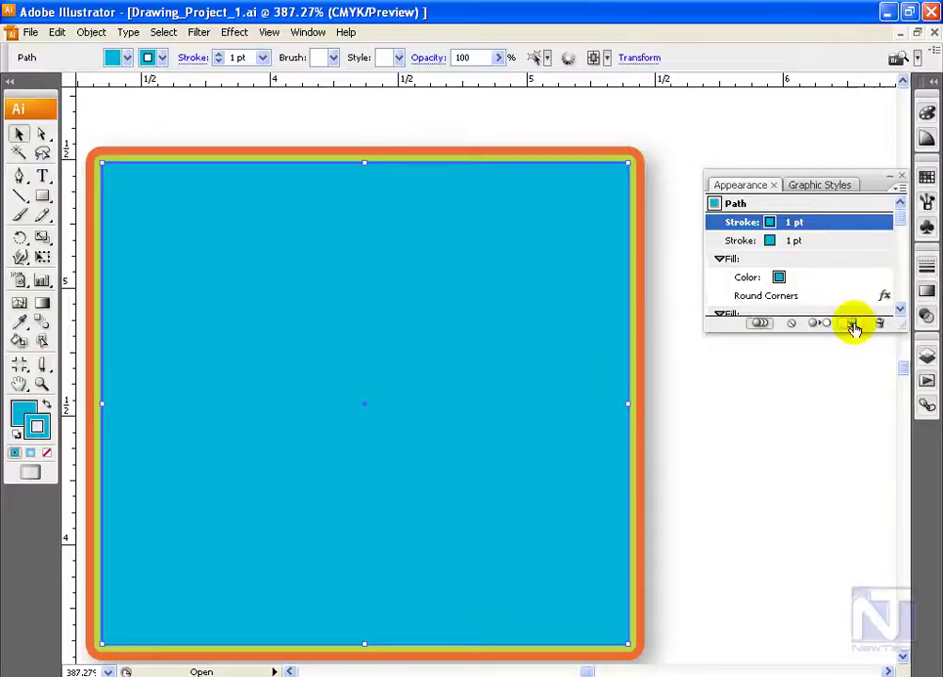
{"action": "left_click", "coordinate": [779, 243]}
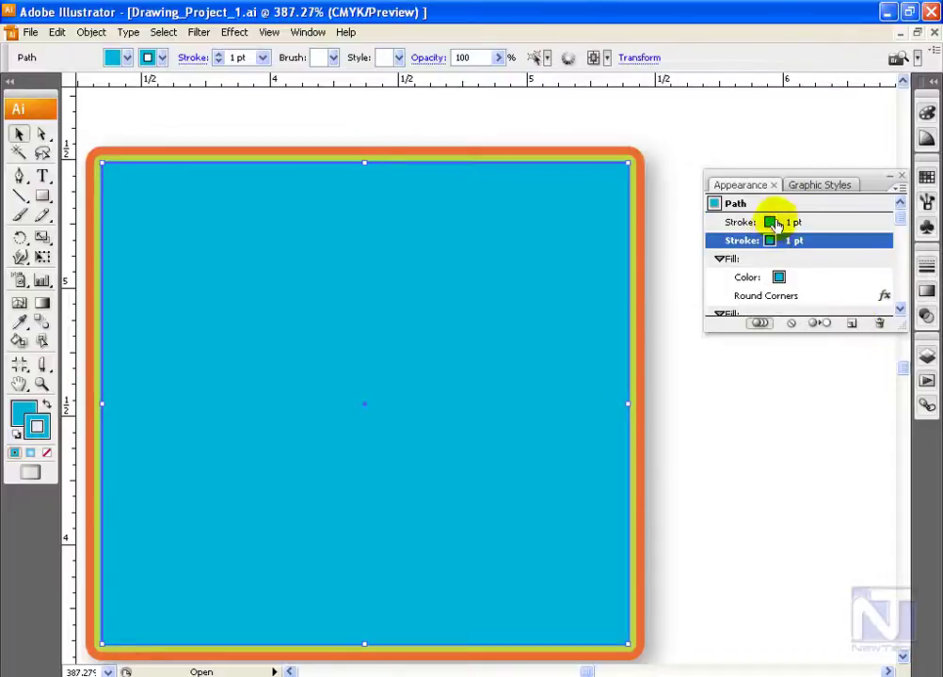
{"action": "left_click", "coordinate": [790, 223]}
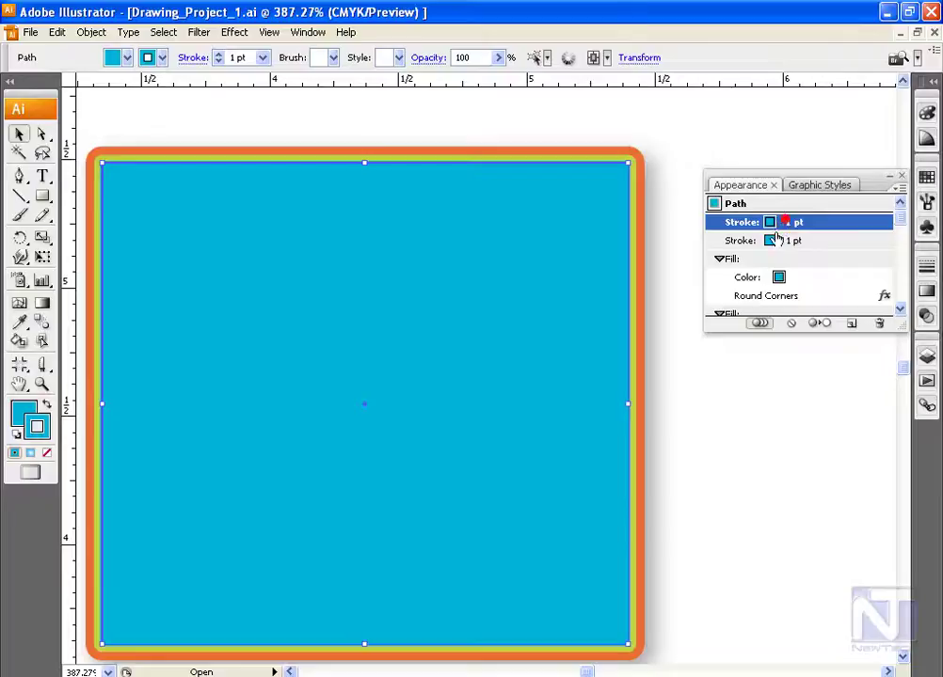
- Set the top stroke's weight to 5 pt and make the 1 pt stroke dashed
{"action": "left_click", "coordinate": [926, 266]}
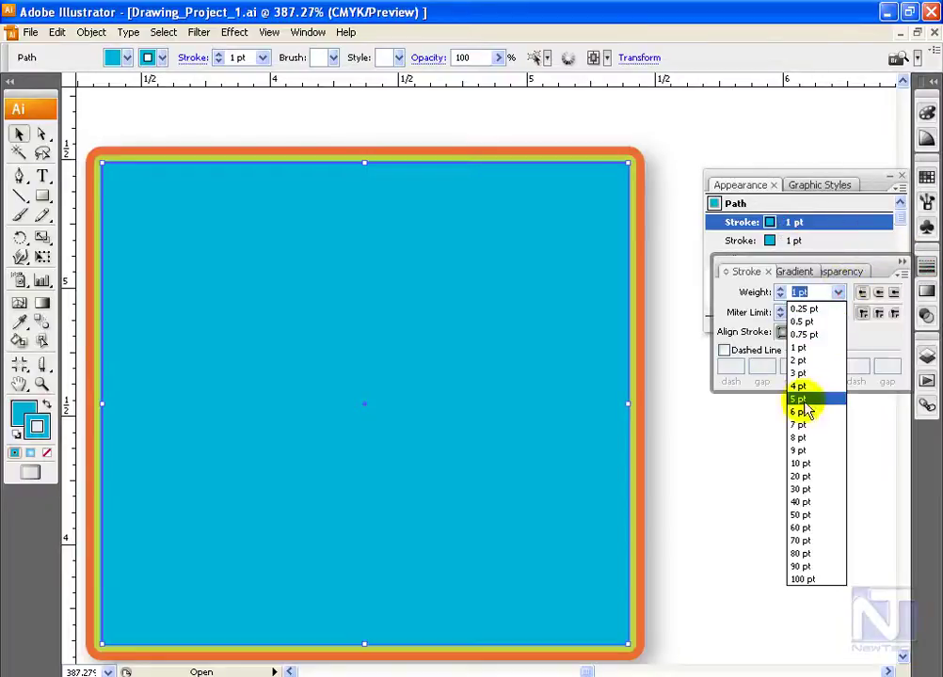
{"action": "left_click", "coordinate": [799, 399]}
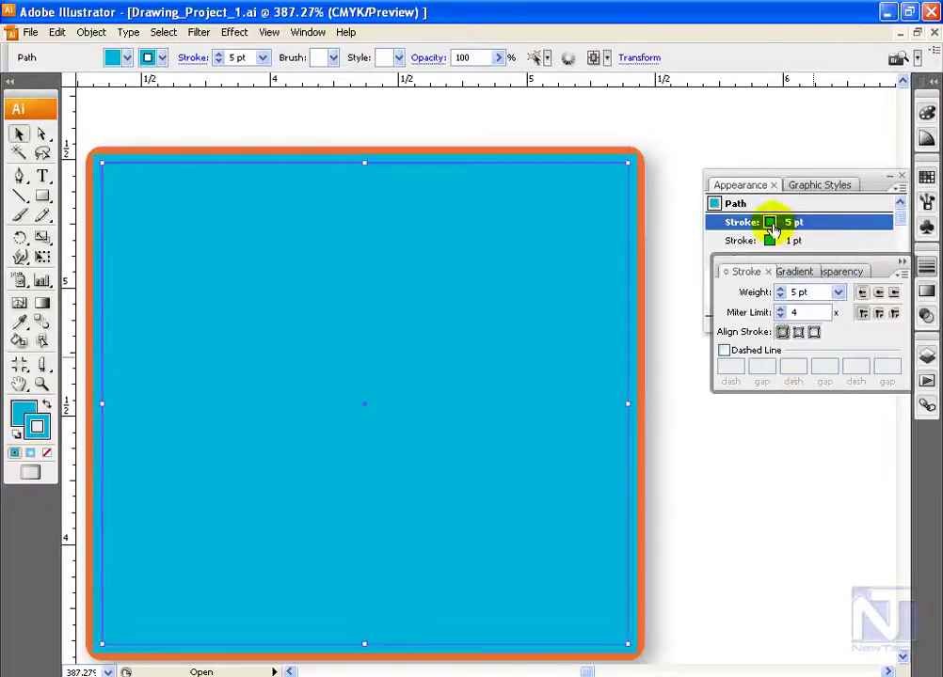
{"action": "left_click", "coordinate": [926, 137]}
{"action": "left_click", "coordinate": [800, 200]}
{"action": "left_click", "coordinate": [722, 179]}
{"action": "left_click", "coordinate": [816, 121]}
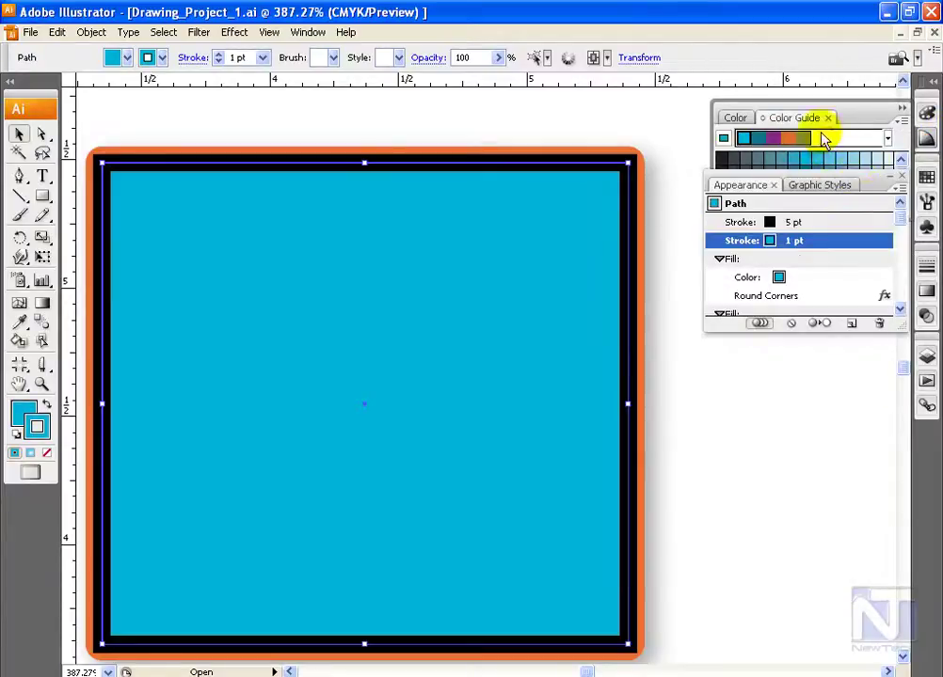
{"action": "left_click", "coordinate": [927, 267]}
{"action": "left_click", "coordinate": [724, 351]}
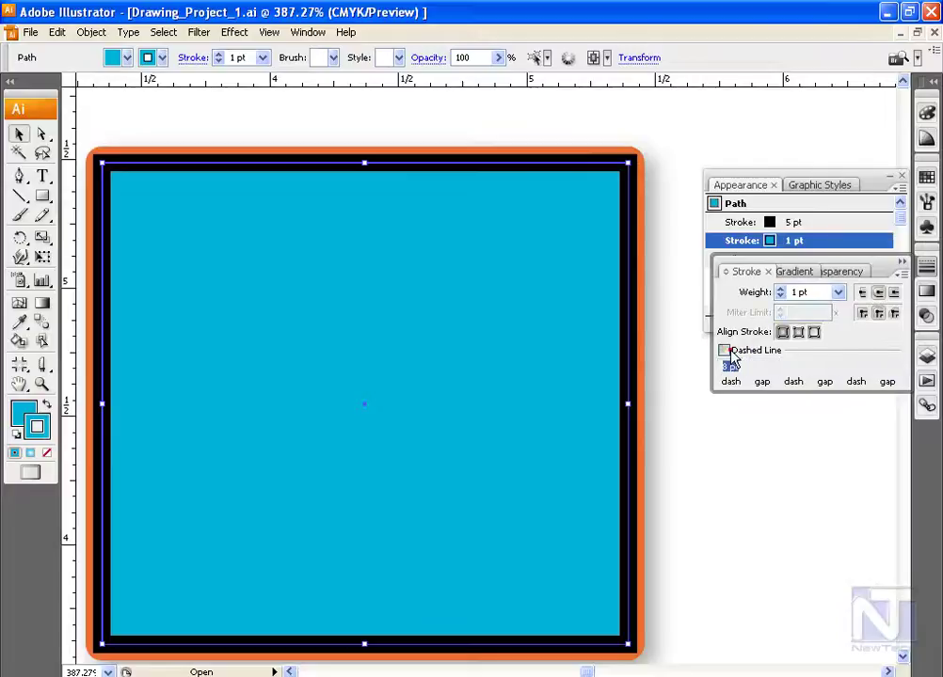
- Make the 5 pt stroke dashed with 8 pt round-capped dashes, coloured green
{"action": "left_click", "coordinate": [795, 222]}
{"action": "left_click", "coordinate": [724, 351]}
{"action": "left_click", "coordinate": [731, 367]}
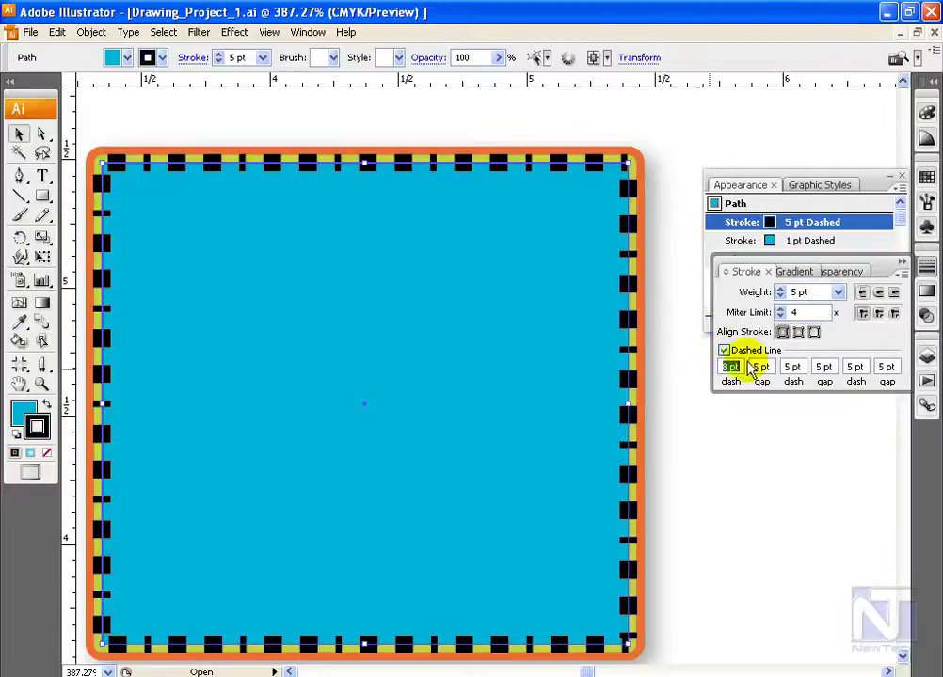
{"action": "left_click", "coordinate": [893, 313]}
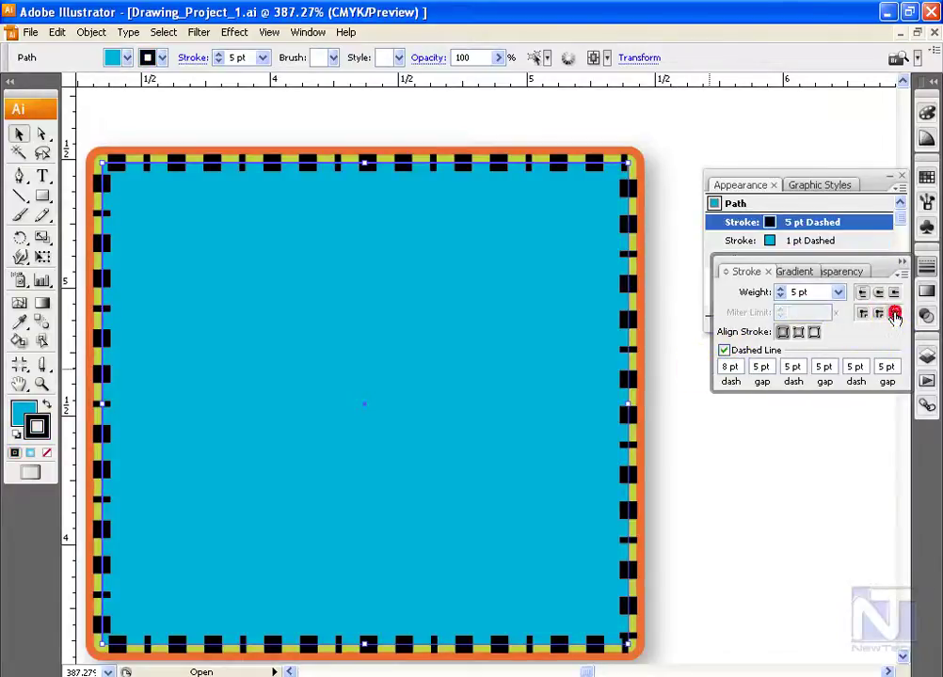
{"action": "left_click", "coordinate": [894, 292]}
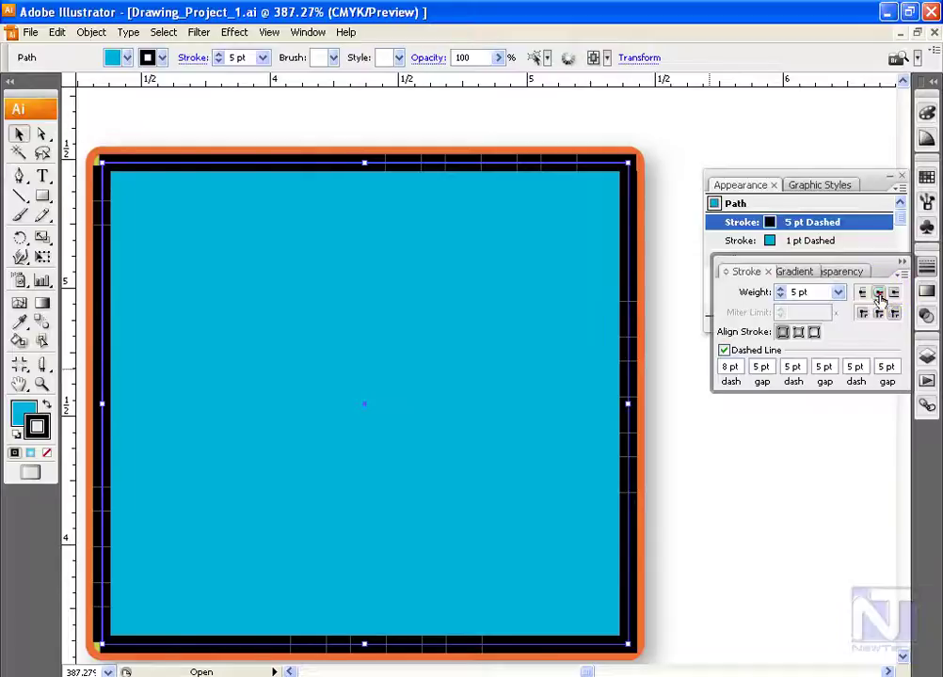
{"action": "left_click", "coordinate": [878, 292]}
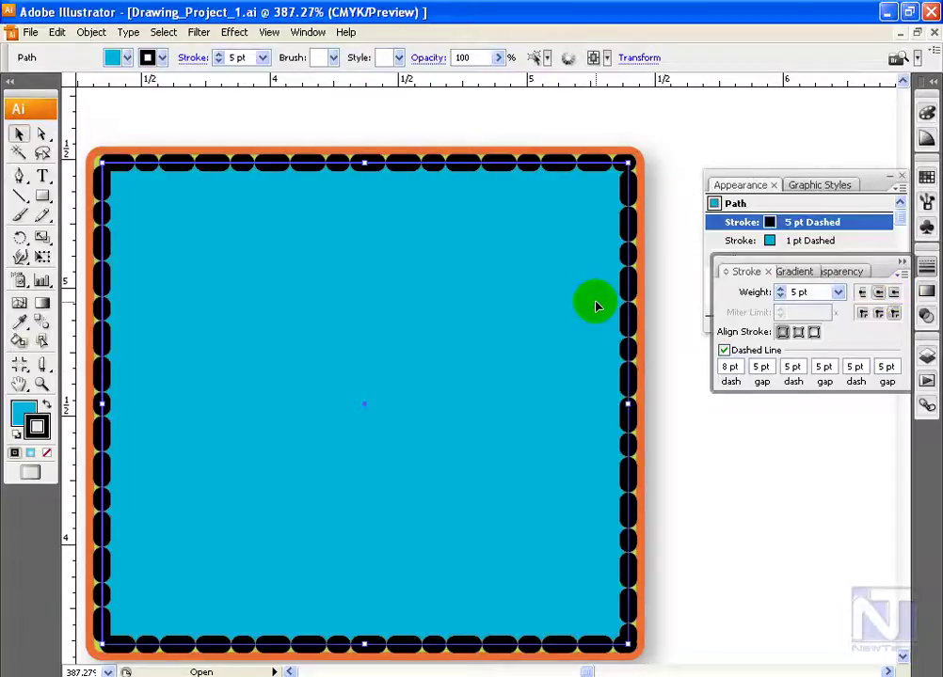
{"action": "left_click", "coordinate": [926, 176]}
{"action": "left_click", "coordinate": [785, 223]}
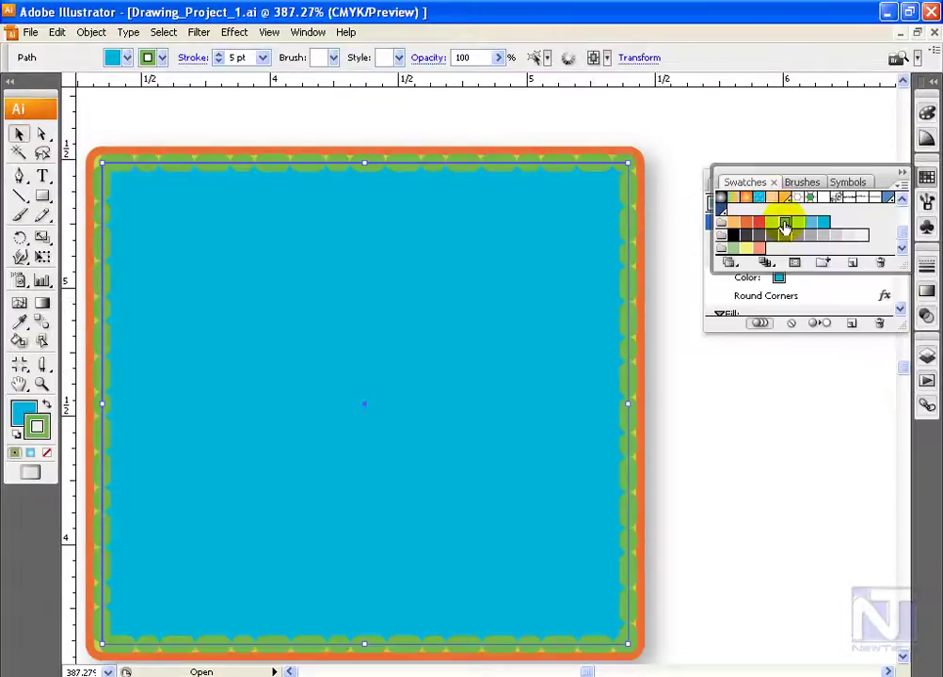
{"action": "left_click", "coordinate": [926, 177]}
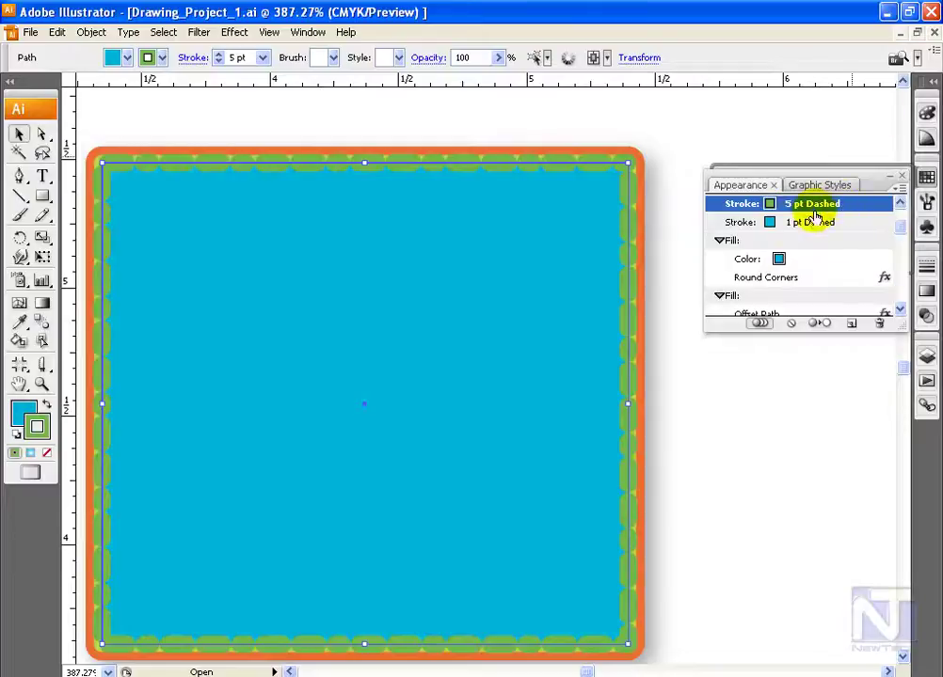
{"action": "left_click", "coordinate": [248, 39]}
{"action": "mouse_move", "coordinate": [258, 218]}
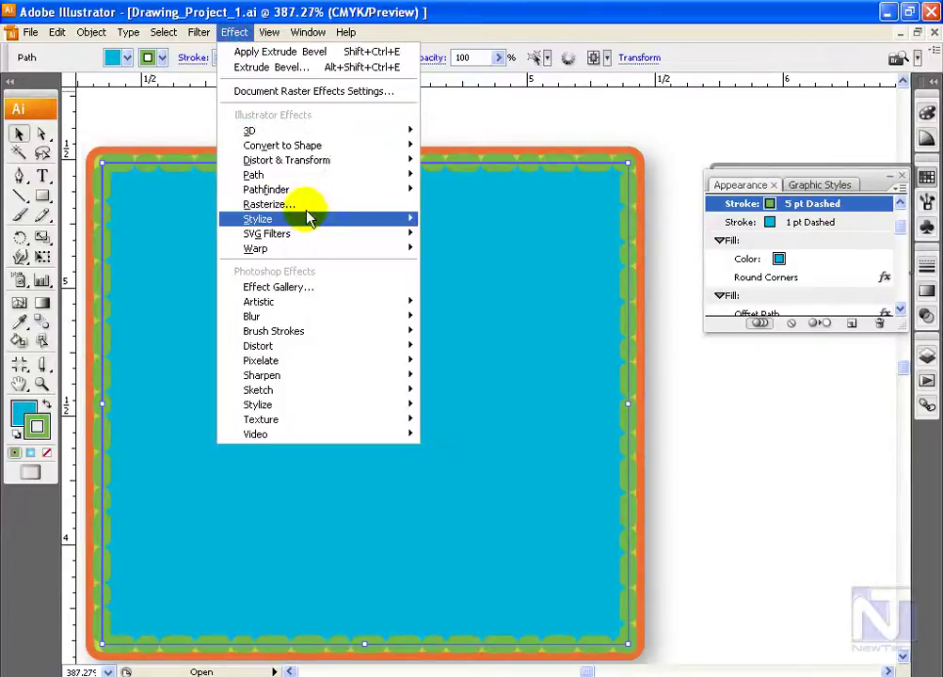
- Apply a drop shadow at 97% opacity to the dashed square
{"action": "left_click", "coordinate": [468, 234]}
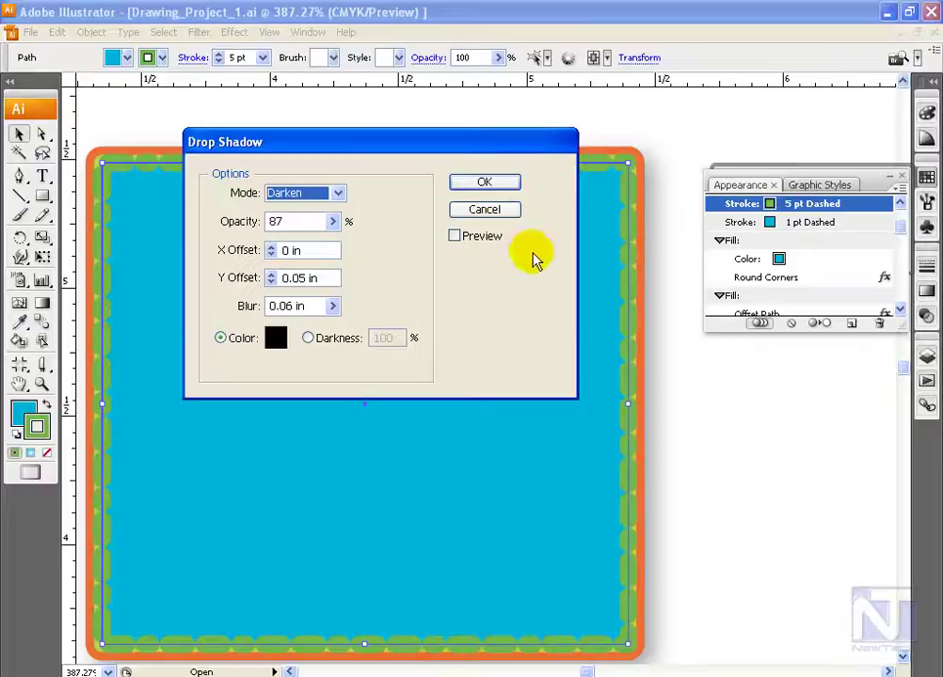
{"action": "left_click", "coordinate": [466, 236]}
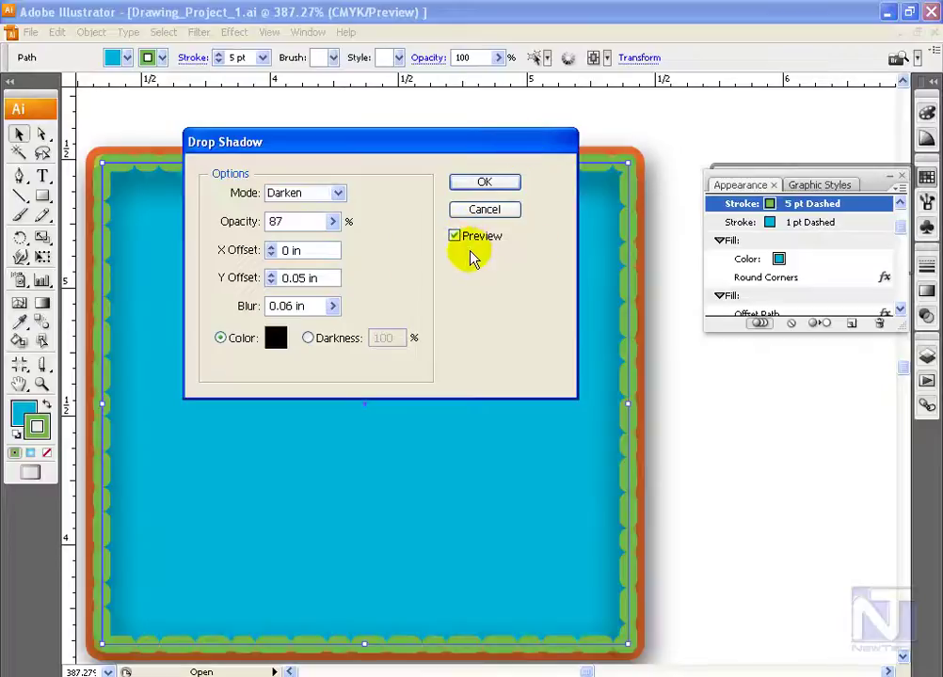
{"action": "left_click", "coordinate": [331, 223]}
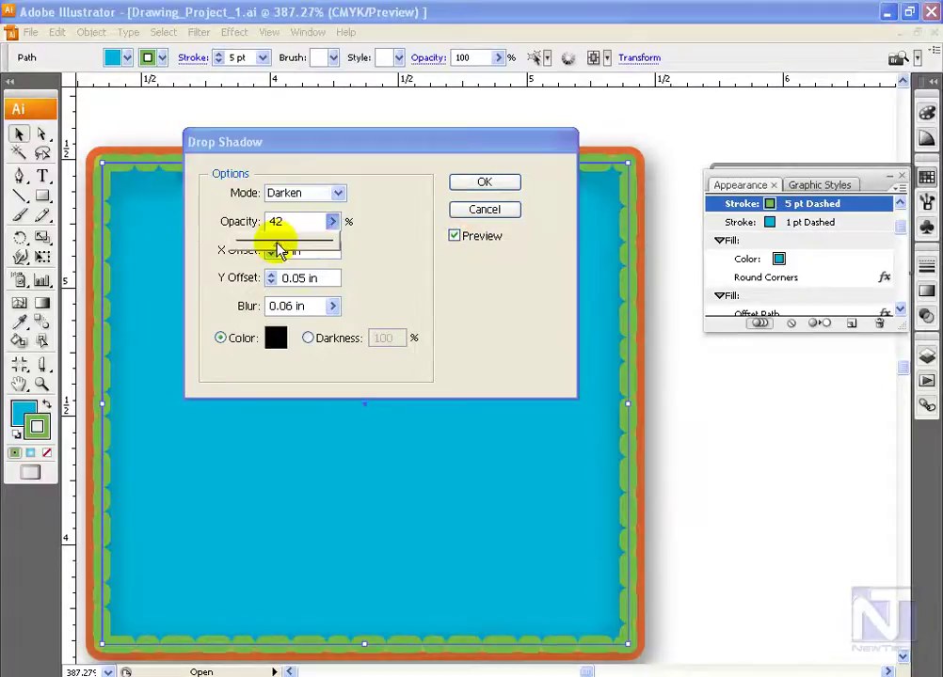
{"action": "left_click_drag", "start_coordinate": [282, 246], "coordinate": [332, 250]}
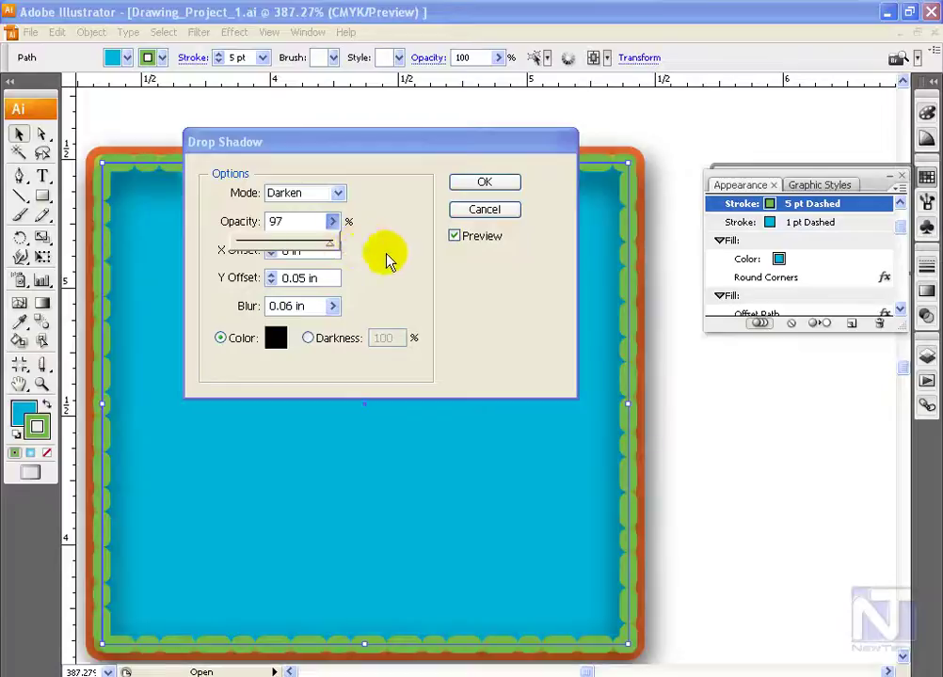
{"action": "left_click", "coordinate": [484, 181]}
{"action": "left_click", "coordinate": [498, 163]}
- Shrink the styled rectangle by dragging its bottom-right corner inward
{"action": "left_click", "coordinate": [533, 457]}
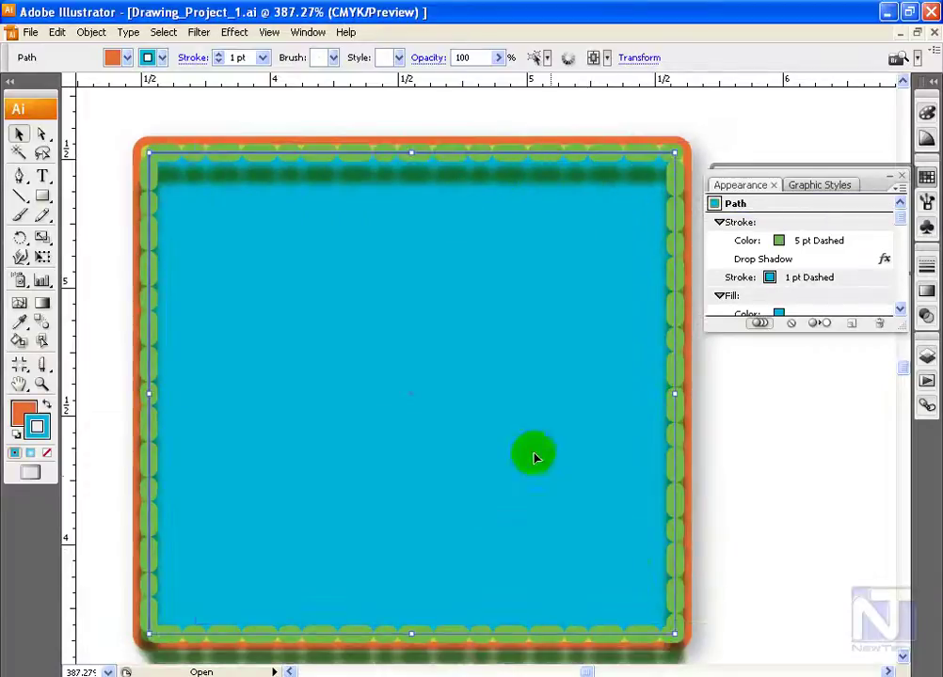
{"action": "left_click_drag", "start_coordinate": [696, 636], "coordinate": [503, 455]}
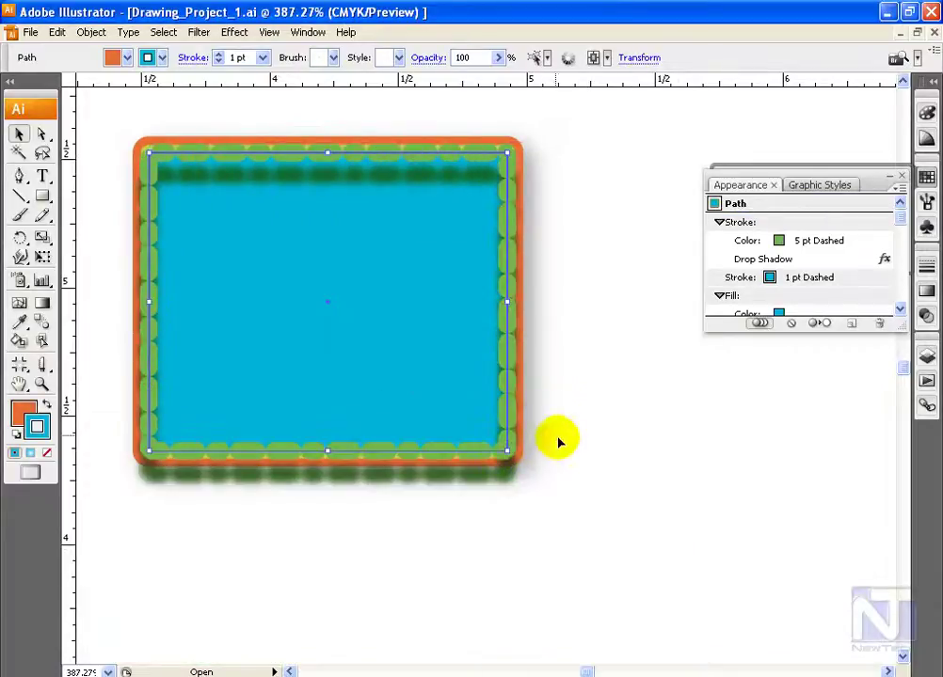
{"action": "left_click", "coordinate": [898, 188]}
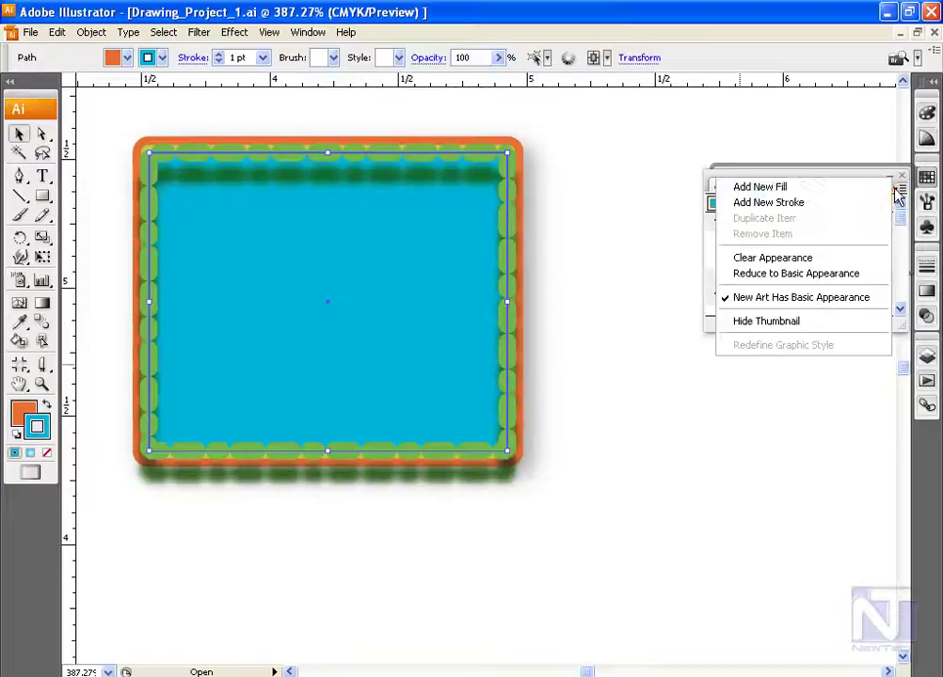
- Add an orange fill and move the 1 pt dashed stroke above it
{"action": "left_click", "coordinate": [798, 188]}
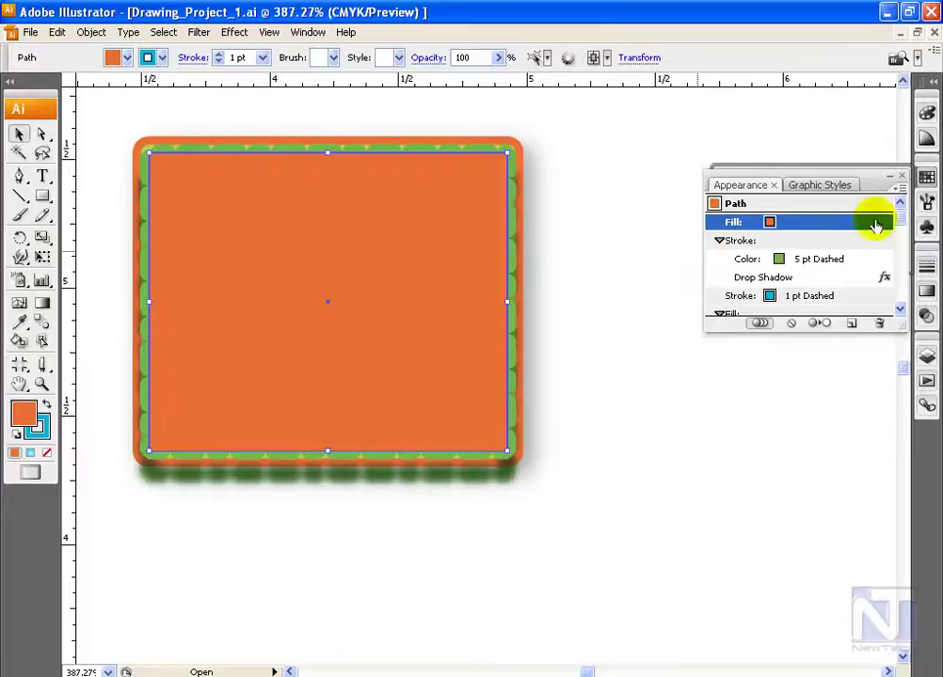
{"action": "left_click_drag", "start_coordinate": [809, 295], "coordinate": [842, 211]}
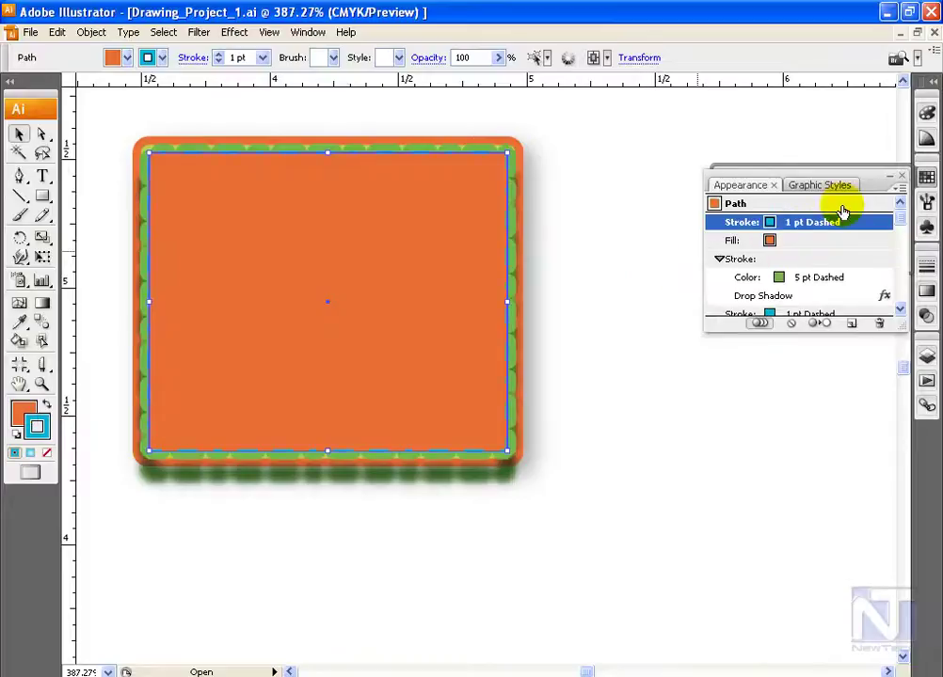
{"action": "right_click", "coordinate": [757, 247]}
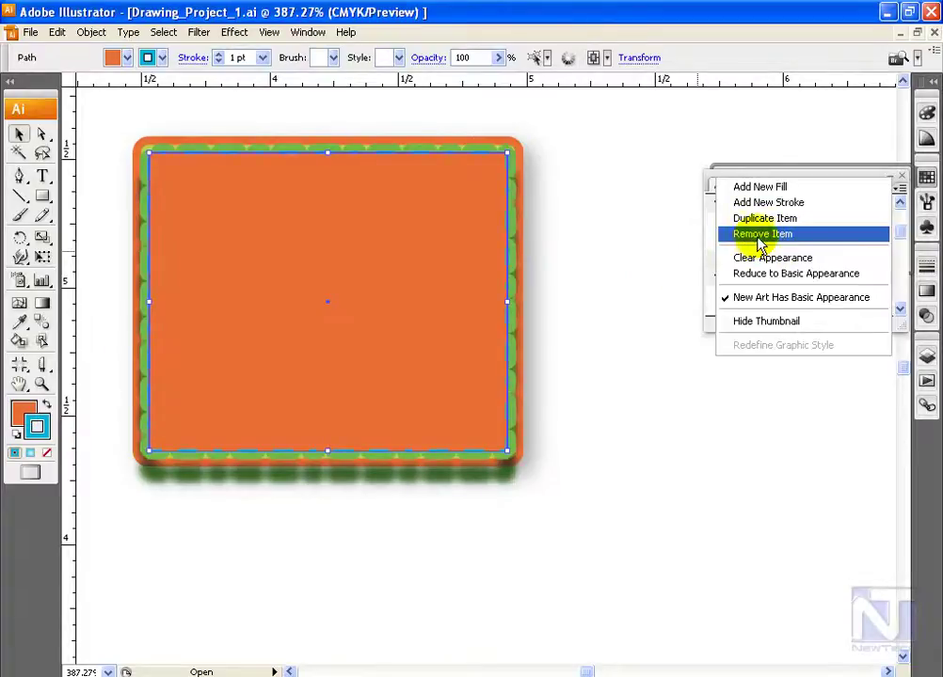
{"action": "left_click", "coordinate": [898, 235]}
{"action": "left_click", "coordinate": [816, 224]}
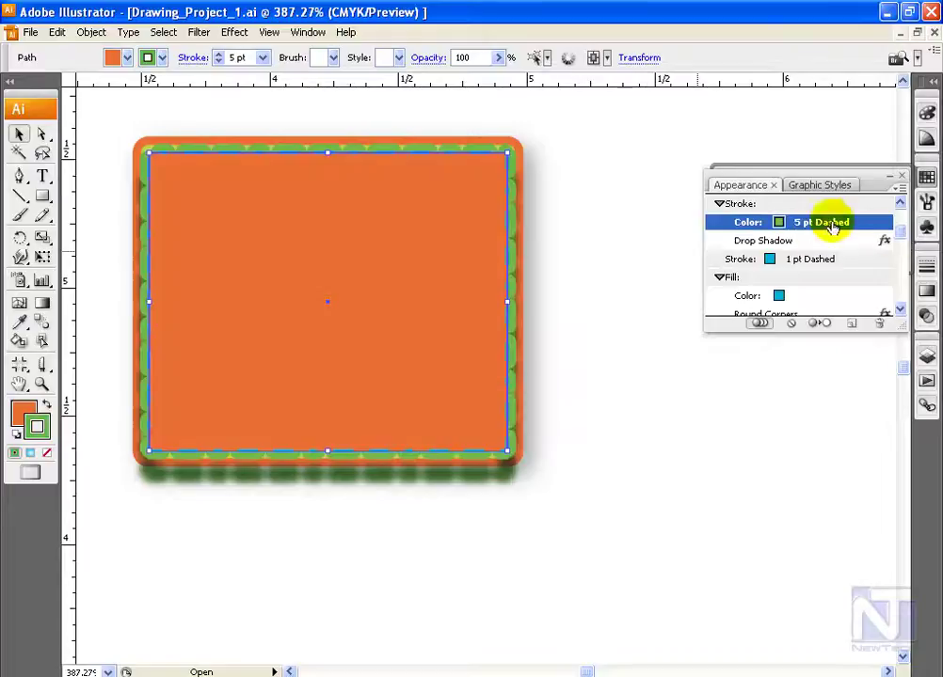
{"action": "scroll", "coordinate": [722, 204], "scroll_direction": "up", "scroll_amount": 1}
{"action": "right_click", "coordinate": [837, 238]}
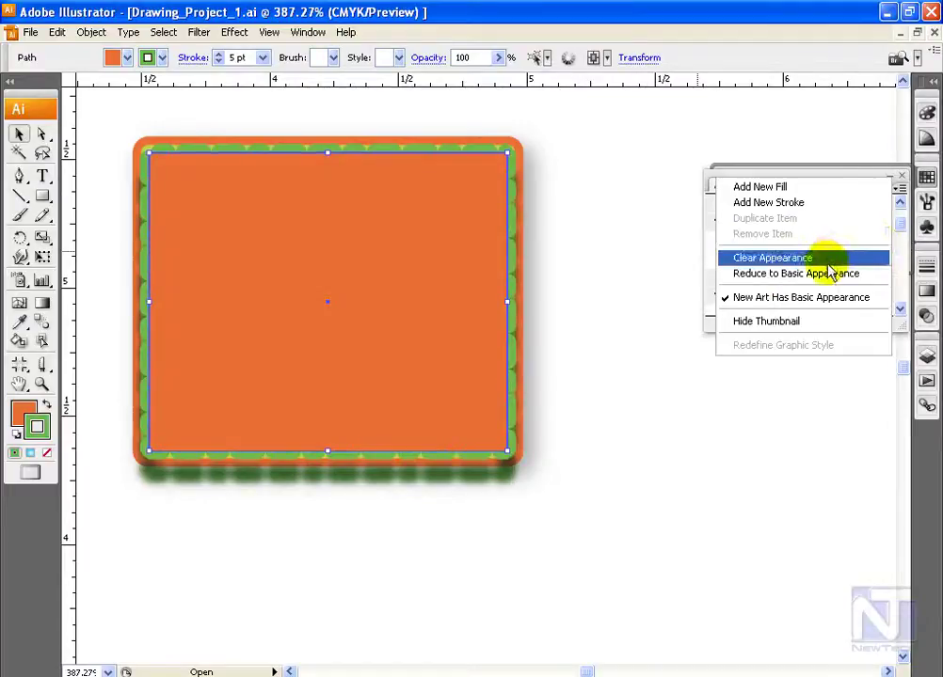
- Clear the rectangle's appearance, then undo to keep its orange fill, dashed strokes and shadow
{"action": "left_click", "coordinate": [821, 259]}
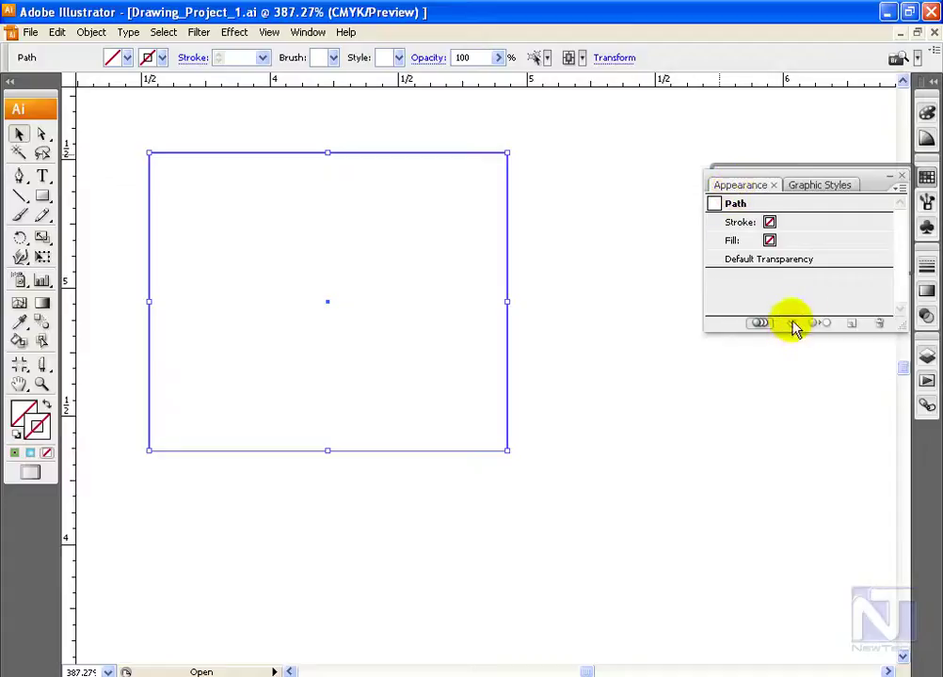
{"action": "key", "text": "ctrl+z"}
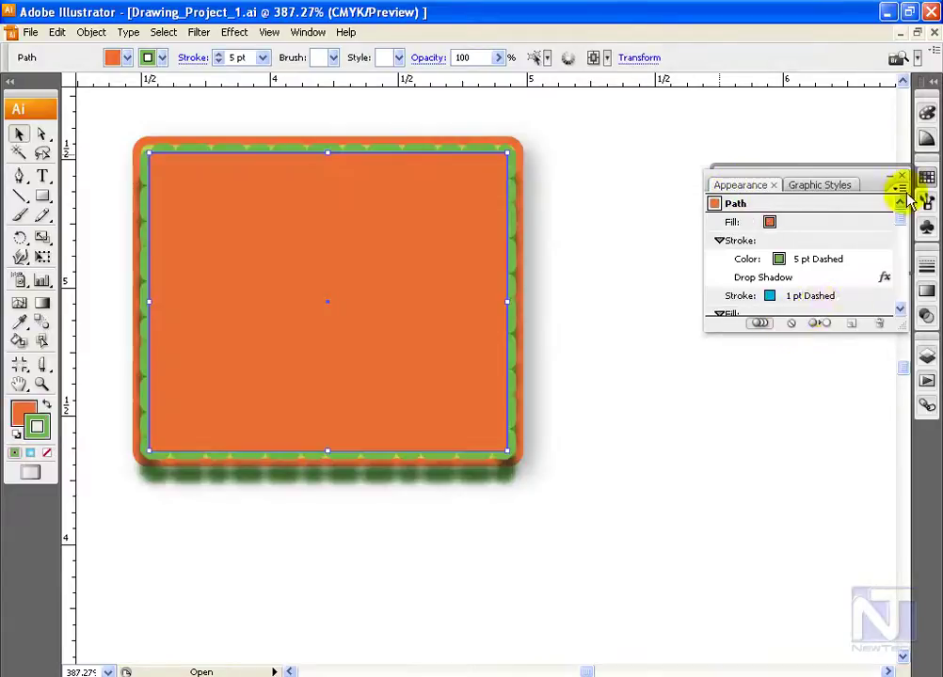
{"action": "left_click", "coordinate": [900, 188]}
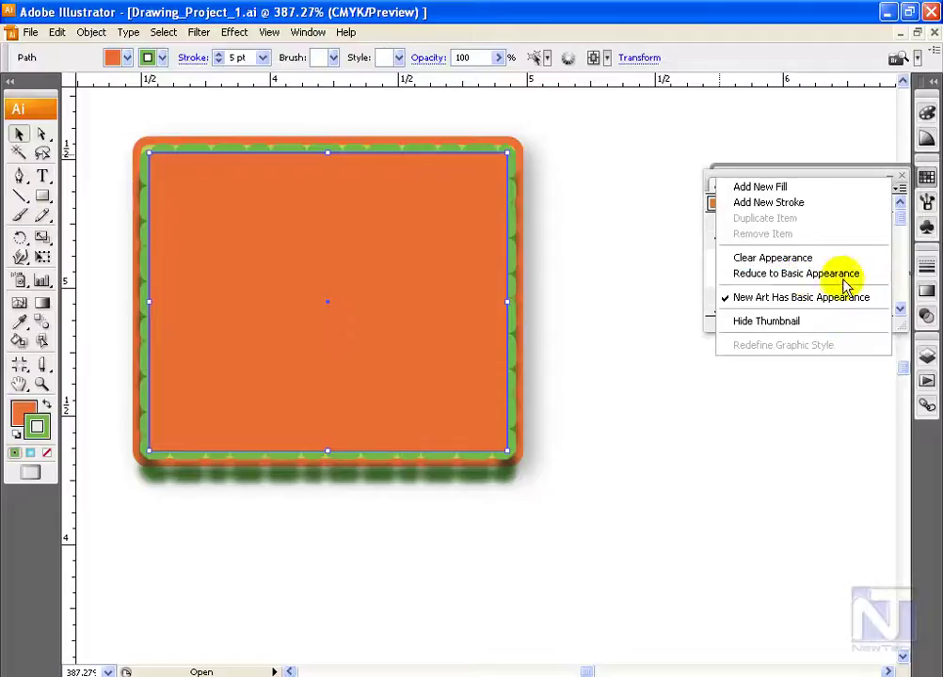
{"action": "left_click", "coordinate": [730, 322]}
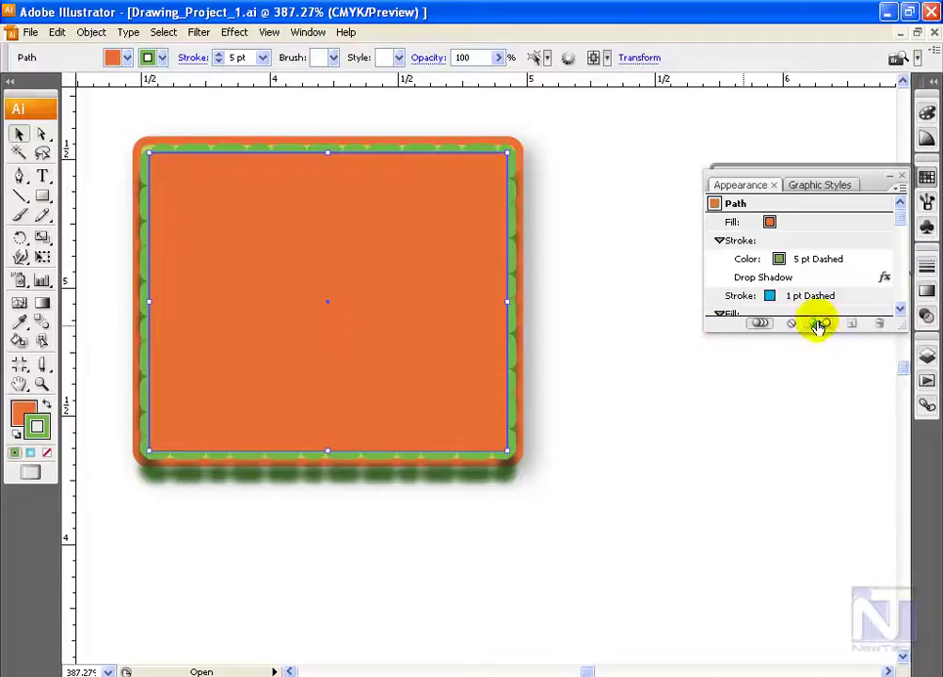
- Hide the appearance thumbnail, target the whole path, then show the thumbnail again
{"action": "left_click", "coordinate": [901, 188]}
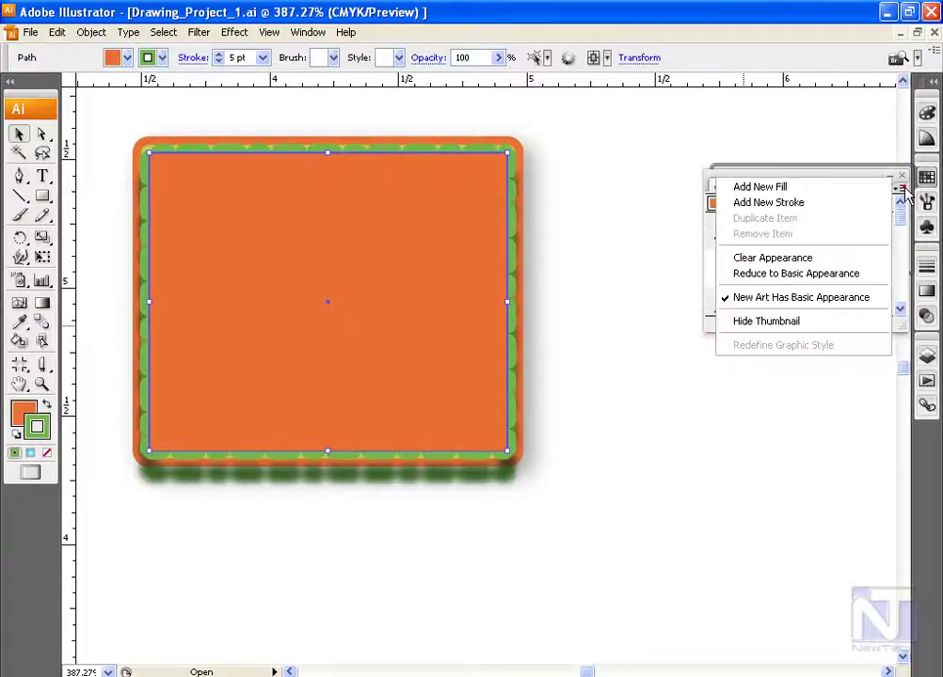
{"action": "left_click", "coordinate": [797, 323]}
{"action": "left_click", "coordinate": [720, 204]}
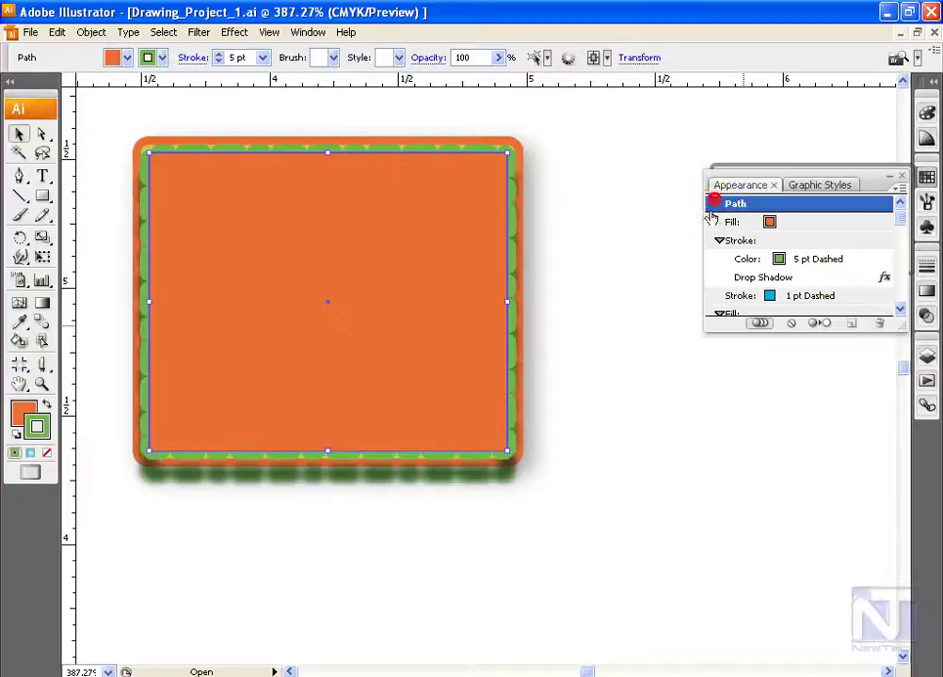
{"action": "left_click", "coordinate": [892, 192]}
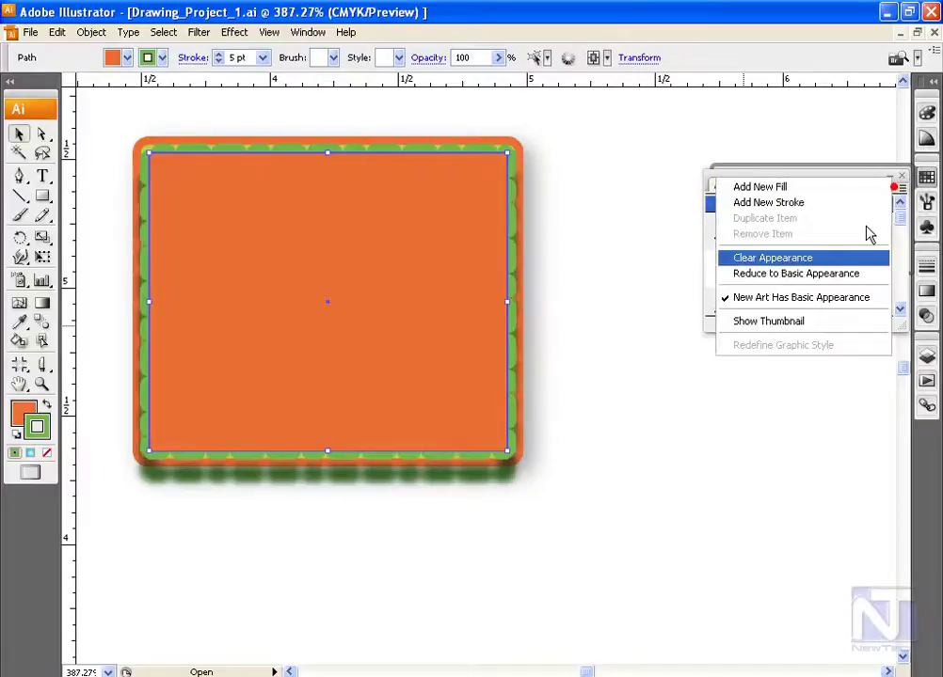
{"action": "left_click", "coordinate": [806, 320]}
{"action": "left_click", "coordinate": [900, 189]}
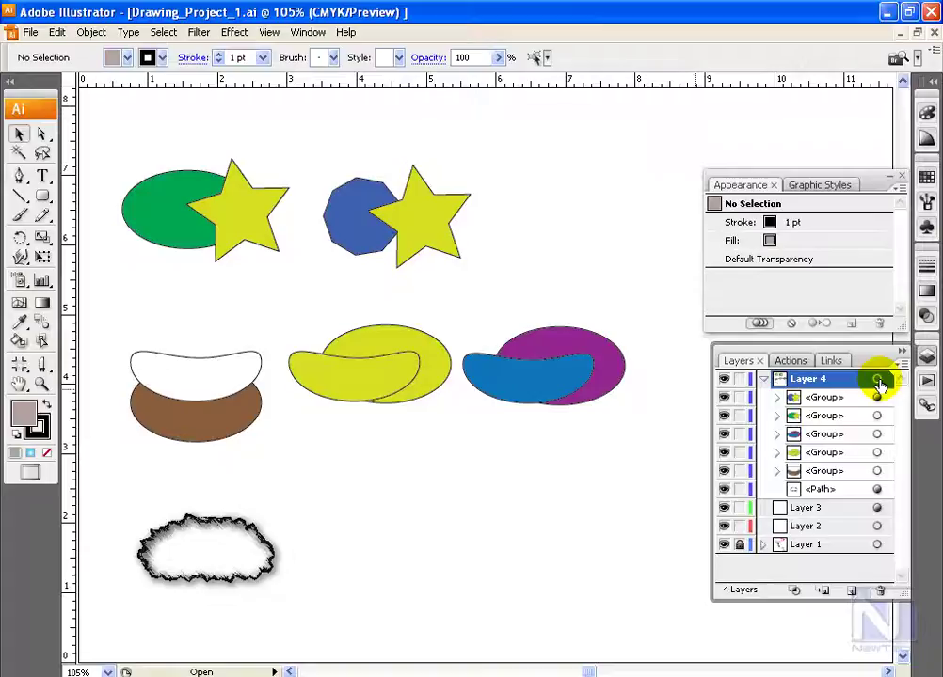
- Target the blue octagon and star group, then the blue-and-purple ellipse group in Layers
{"action": "left_click", "coordinate": [877, 397]}
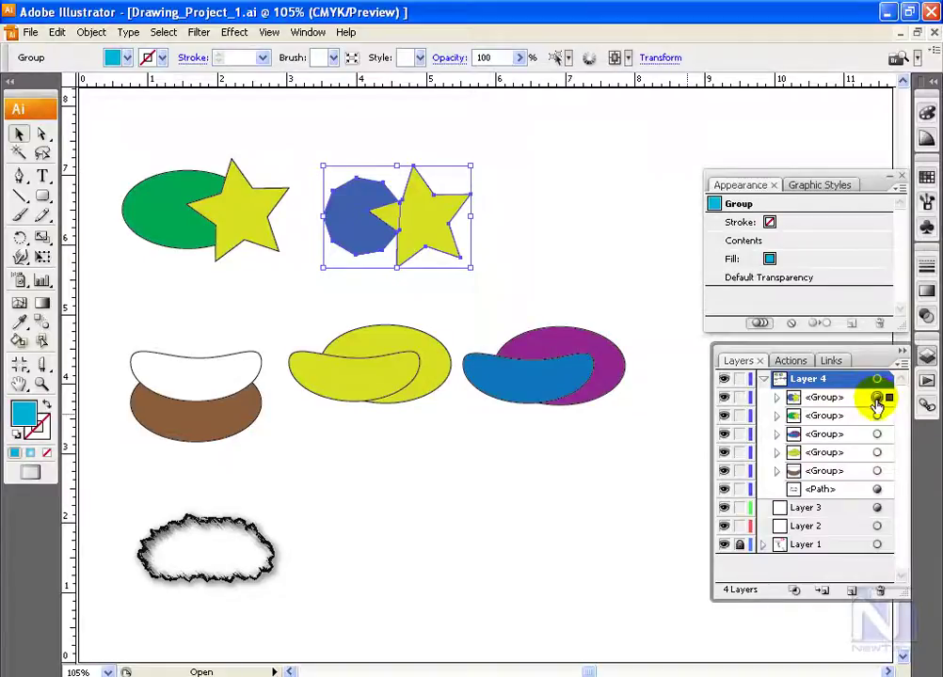
{"action": "left_click", "coordinate": [877, 434]}
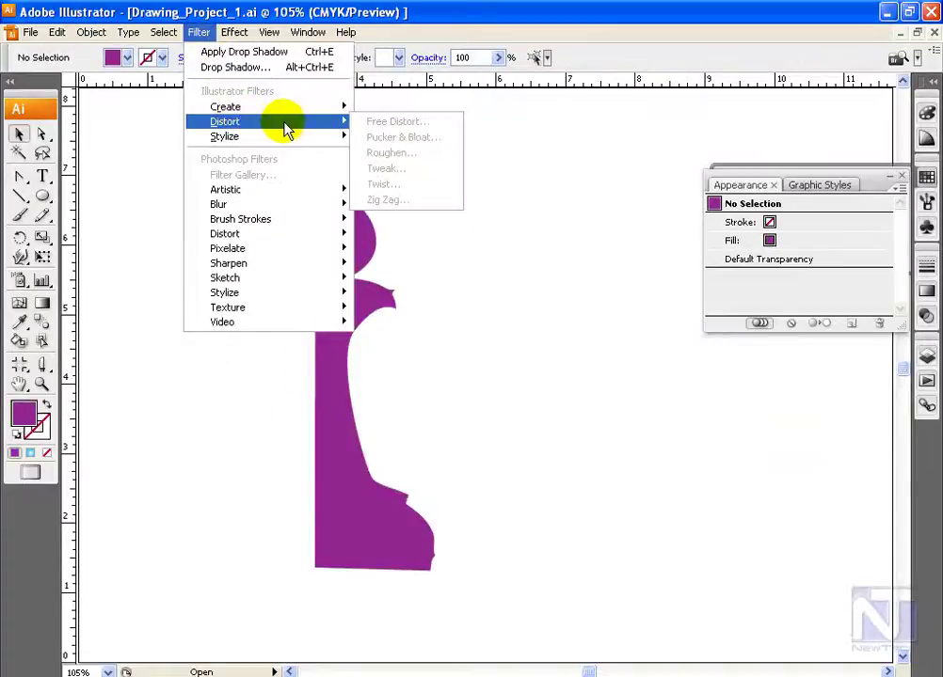
- Apply a Drop Shadow filter to the purple pawn profile, then undo it
{"action": "left_click", "coordinate": [340, 367]}
{"action": "left_click", "coordinate": [337, 360]}
{"action": "left_click", "coordinate": [197, 32]}
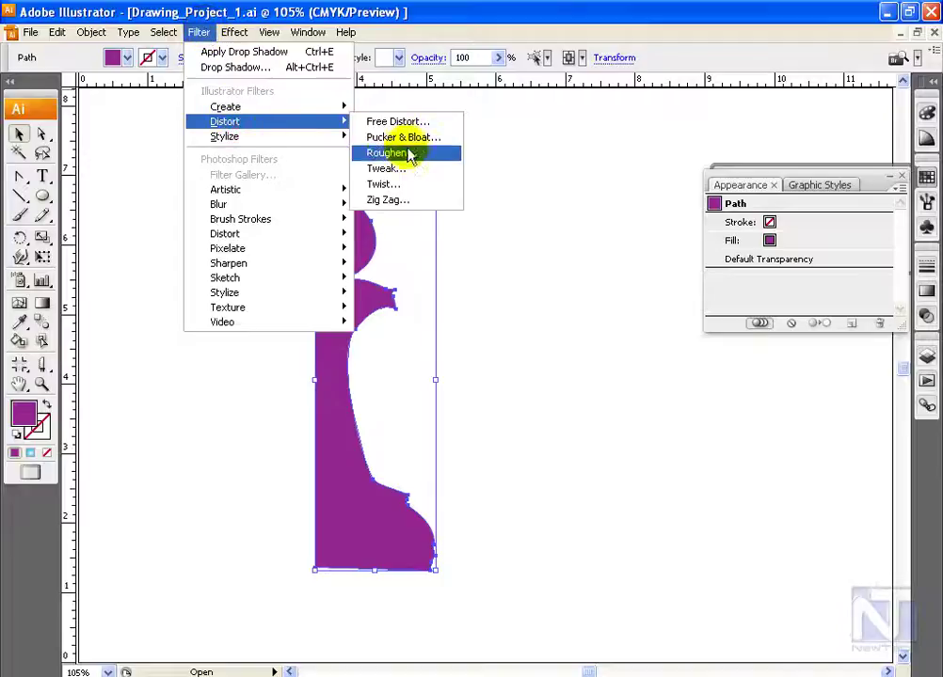
{"action": "mouse_move", "coordinate": [225, 137]}
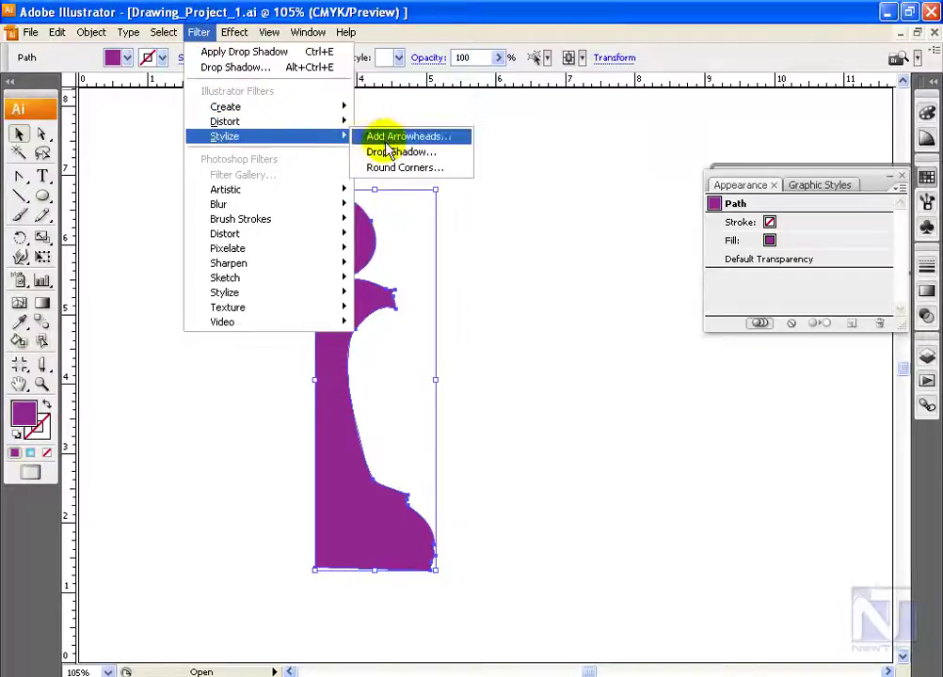
{"action": "left_click", "coordinate": [388, 152]}
{"action": "left_click", "coordinate": [720, 87]}
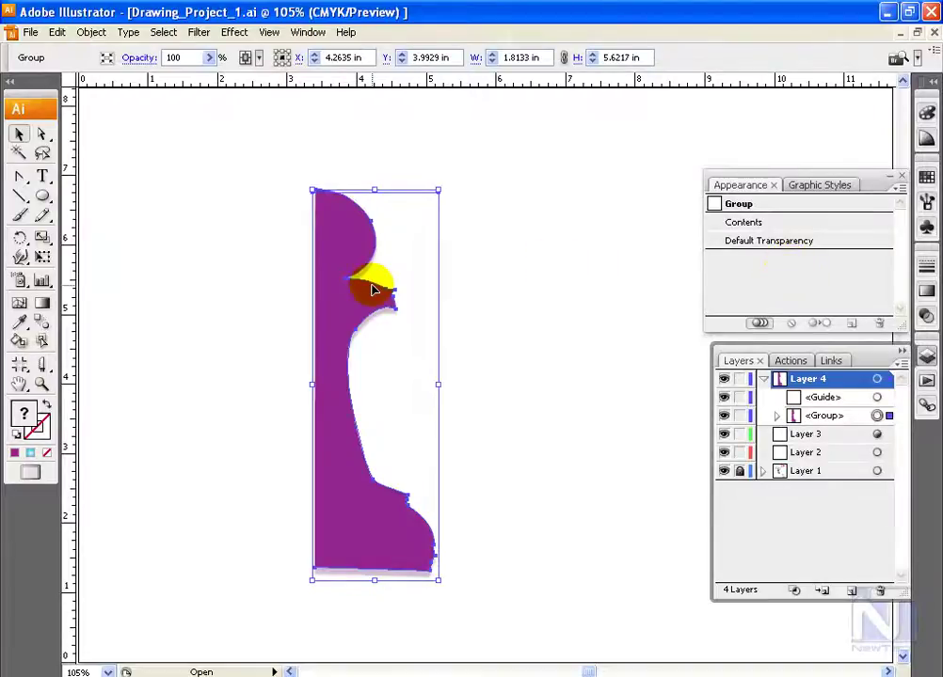
{"action": "key", "text": "ctrl+shift+g"}
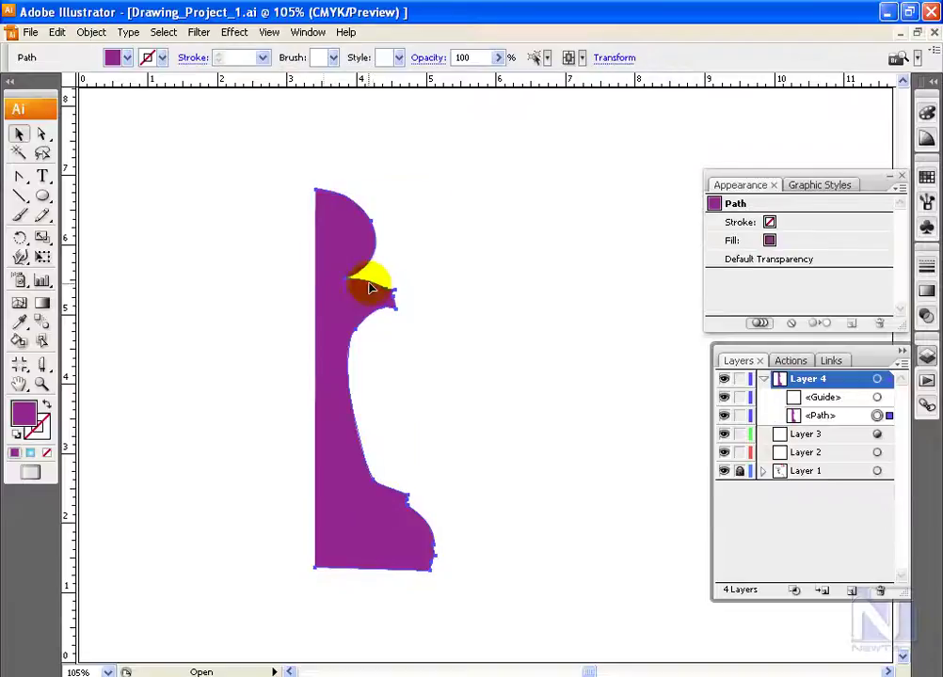
{"action": "left_click", "coordinate": [230, 33]}
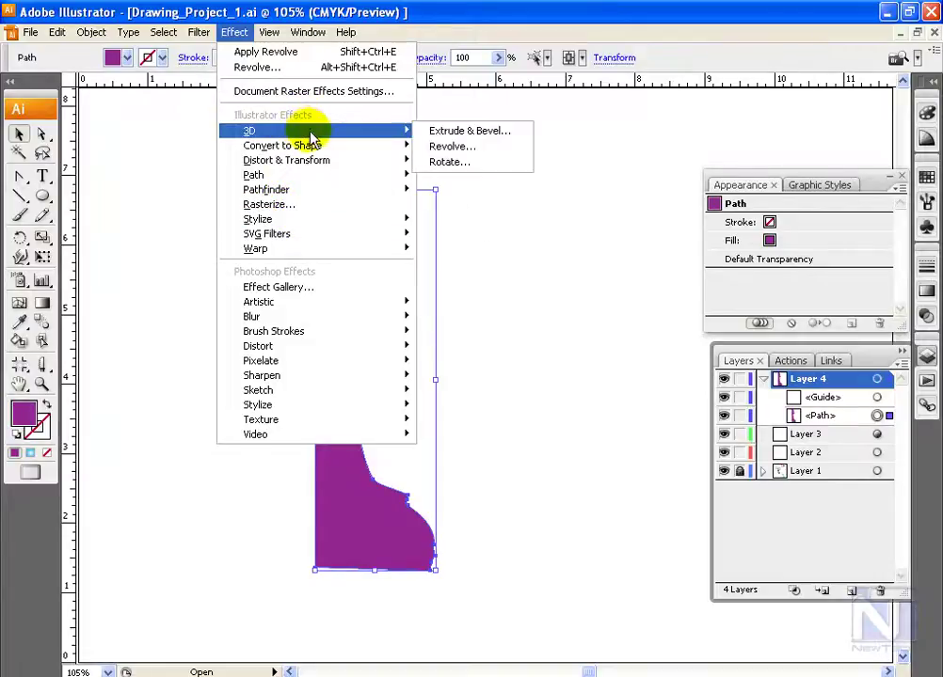
{"action": "mouse_move", "coordinate": [283, 130]}
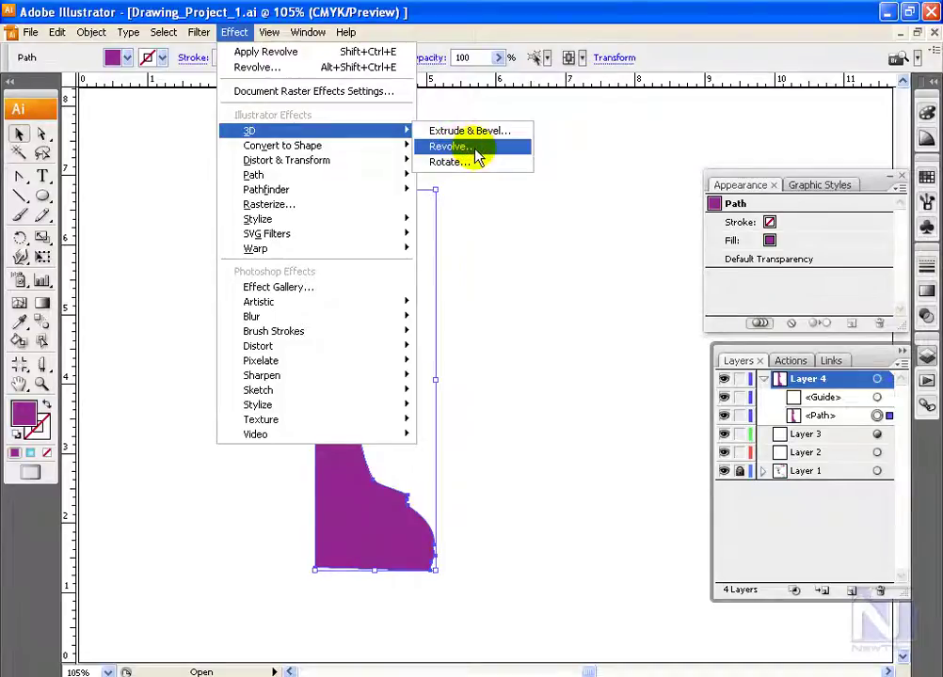
- Apply 3D Revolve to the purple profile and move the resulting pawn to the left
{"action": "left_click", "coordinate": [450, 147]}
{"action": "key", "text": "Return"}
{"action": "left_click", "coordinate": [464, 254]}
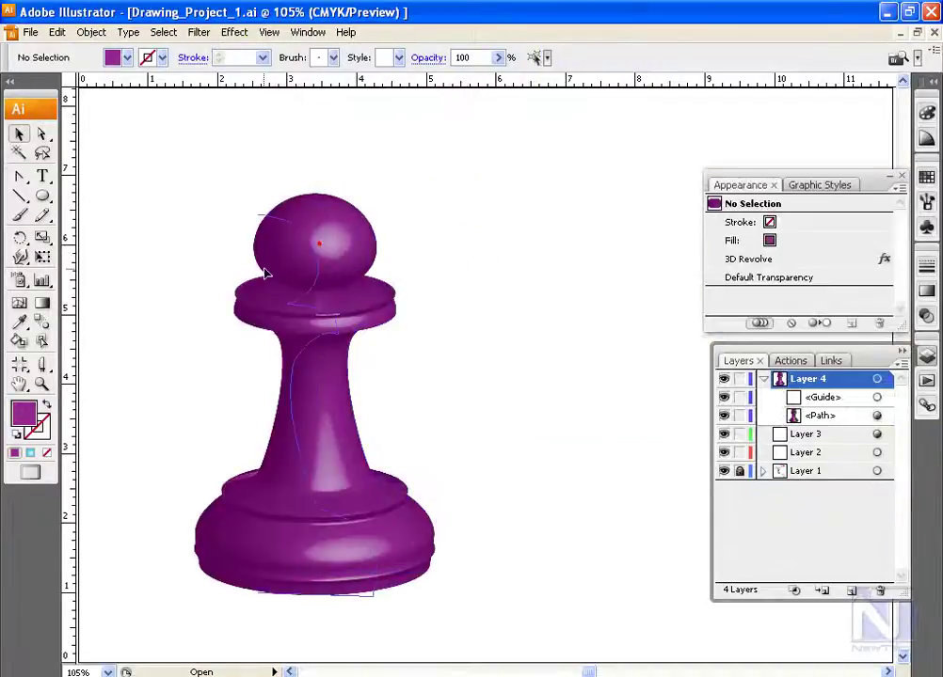
{"action": "left_click_drag", "start_coordinate": [287, 264], "coordinate": [207, 268]}
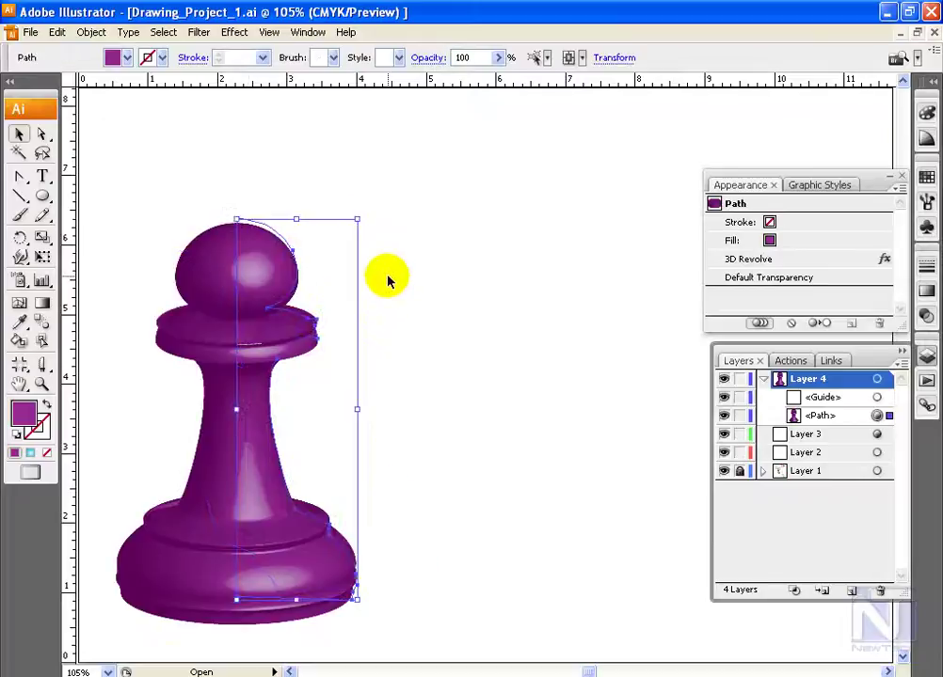
{"action": "left_click", "coordinate": [406, 274]}
{"action": "left_click", "coordinate": [244, 272]}
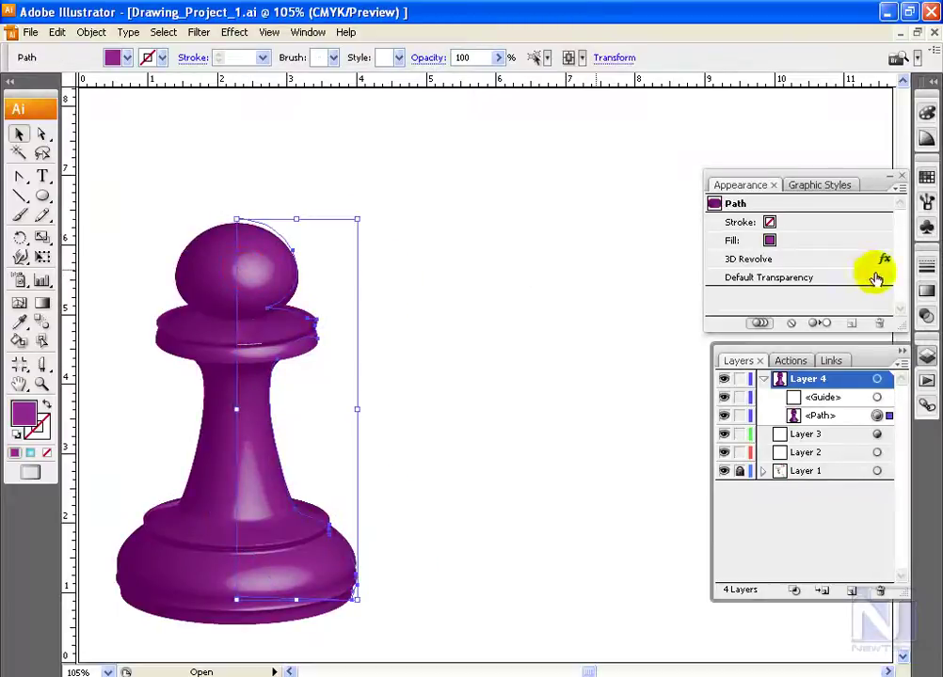
- Reopen the pawn's 3D Revolve settings with Preview on and accept them
{"action": "double_click", "coordinate": [879, 259]}
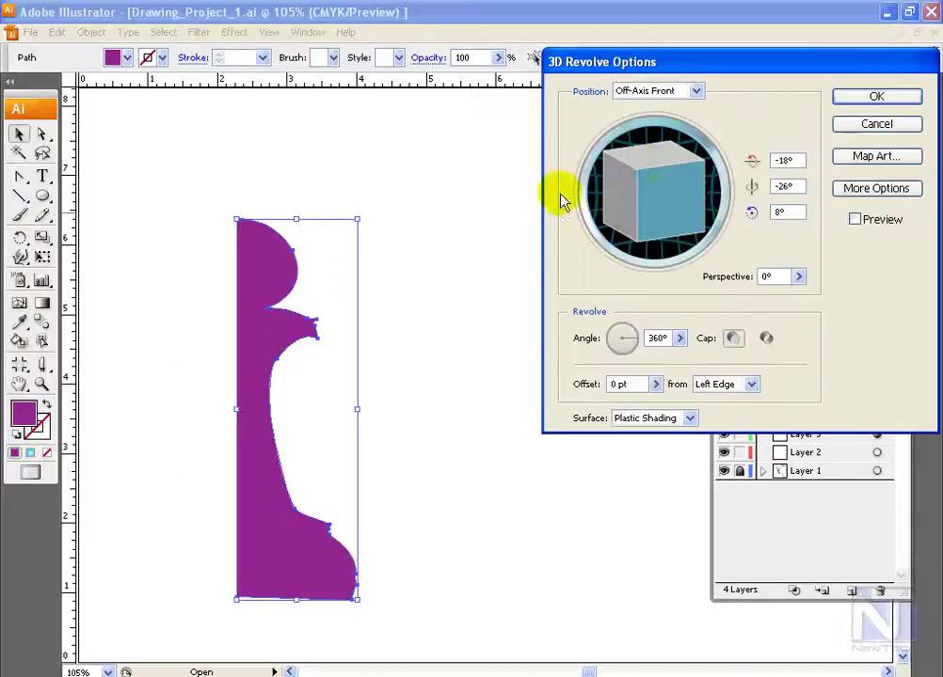
{"action": "left_click_drag", "start_coordinate": [748, 61], "coordinate": [589, 28]}
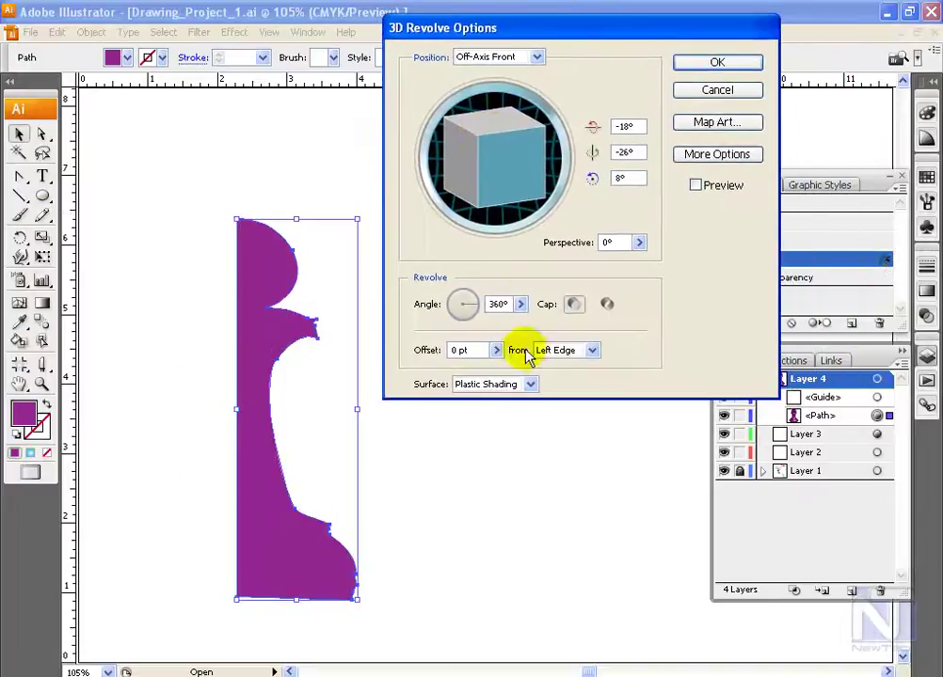
{"action": "left_click", "coordinate": [696, 185]}
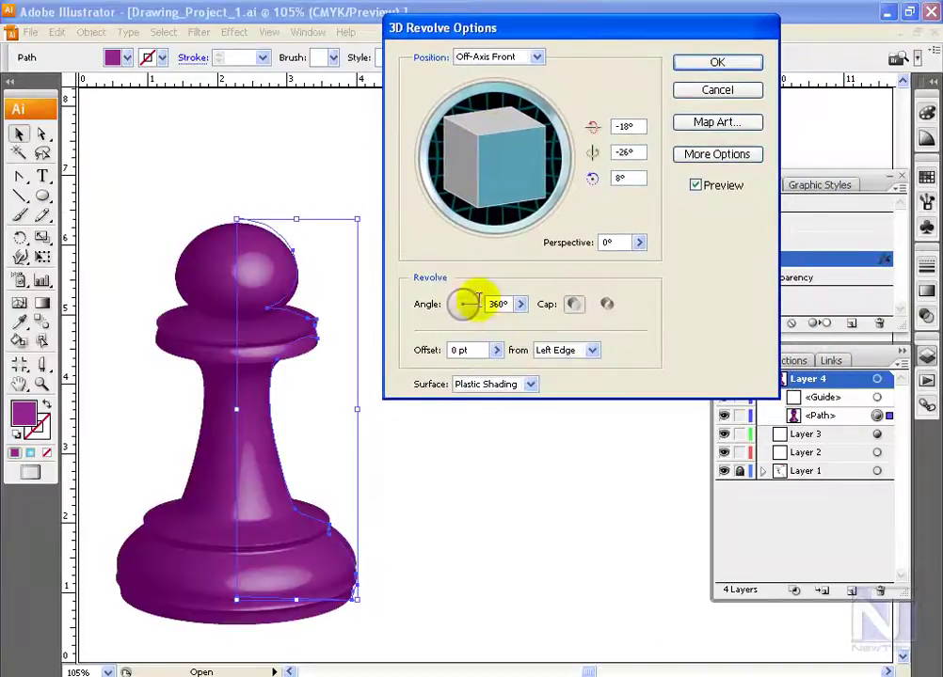
{"action": "left_click", "coordinate": [717, 64]}
- Drag the 3D Revolve effect onto the Appearance panel's trash to delete it
{"action": "left_click_drag", "start_coordinate": [746, 267], "coordinate": [885, 322]}
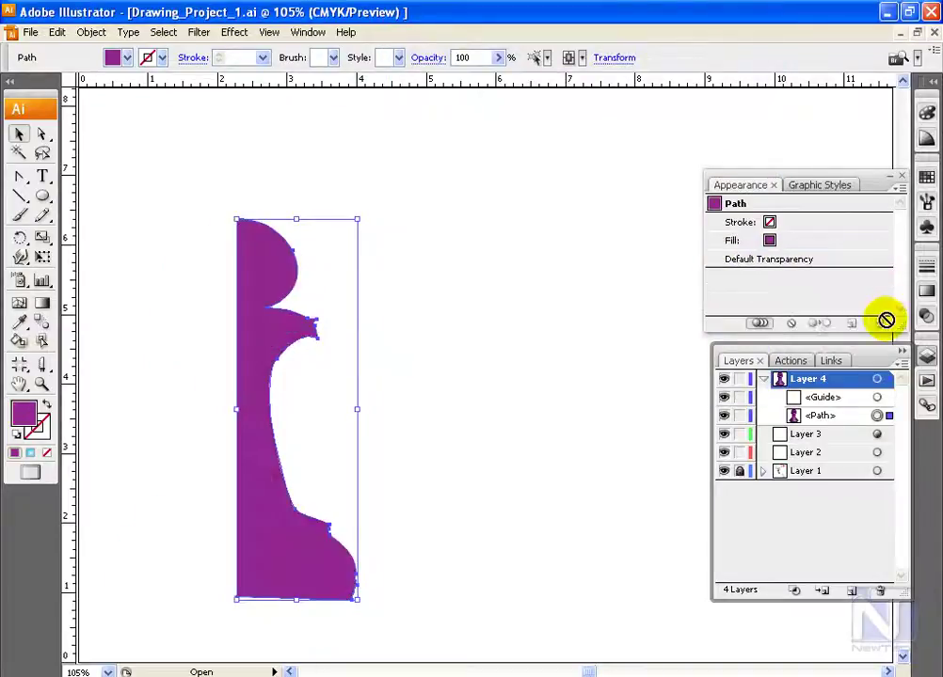